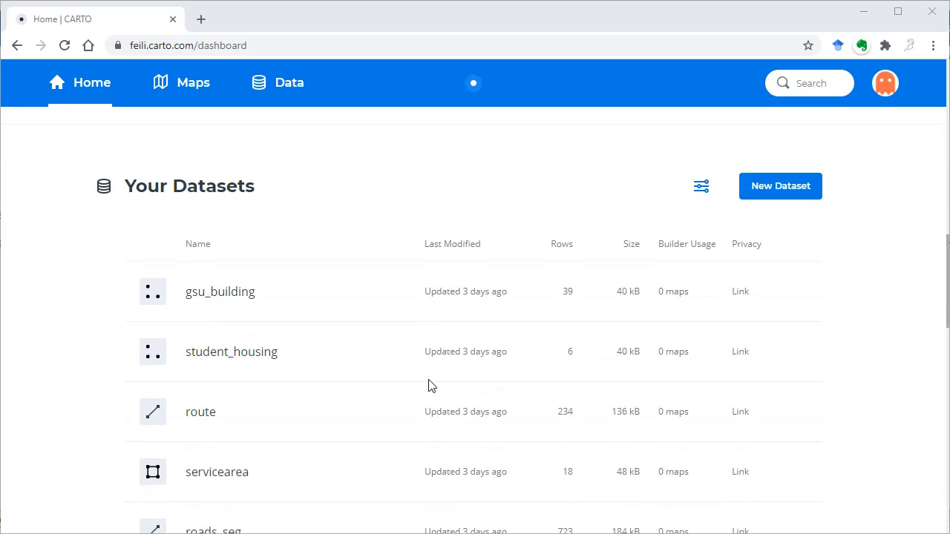
Step: Start adding a new dataset and browse the available connectors and the data library
click(764, 187)
scroll(693, 270, down, 3)
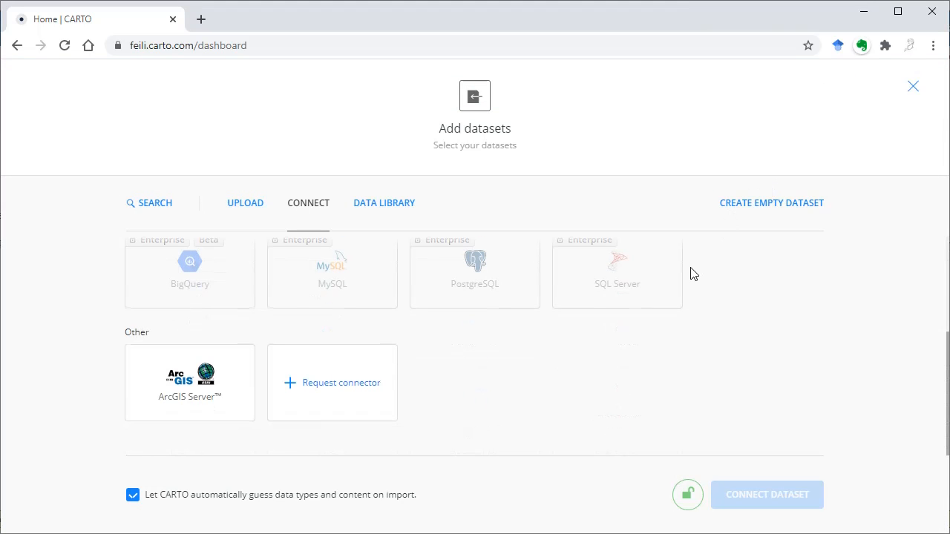
click(399, 211)
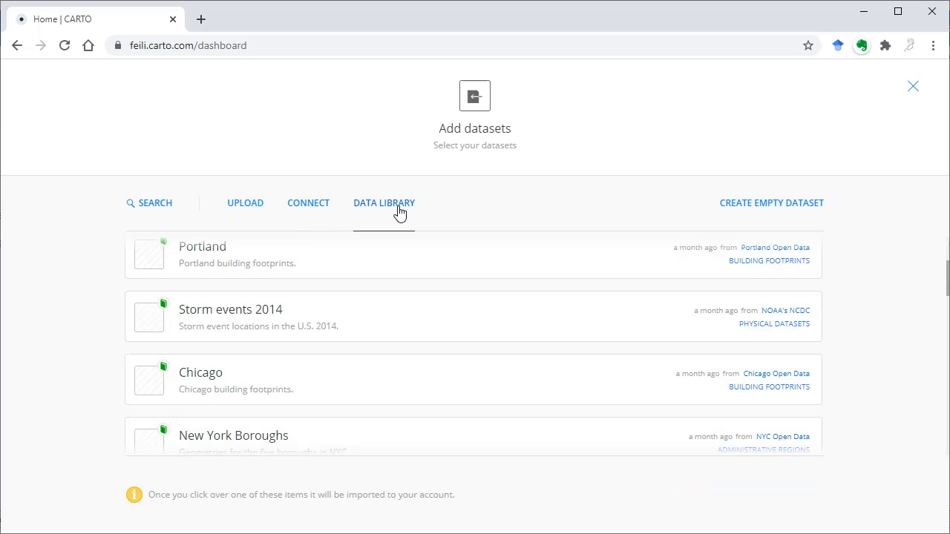
scroll(406, 316, down, 8)
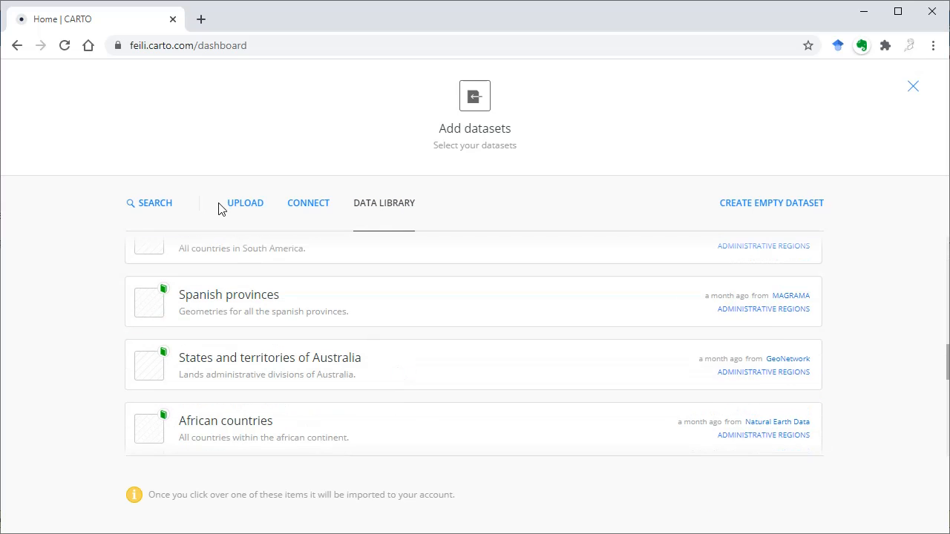
click(245, 206)
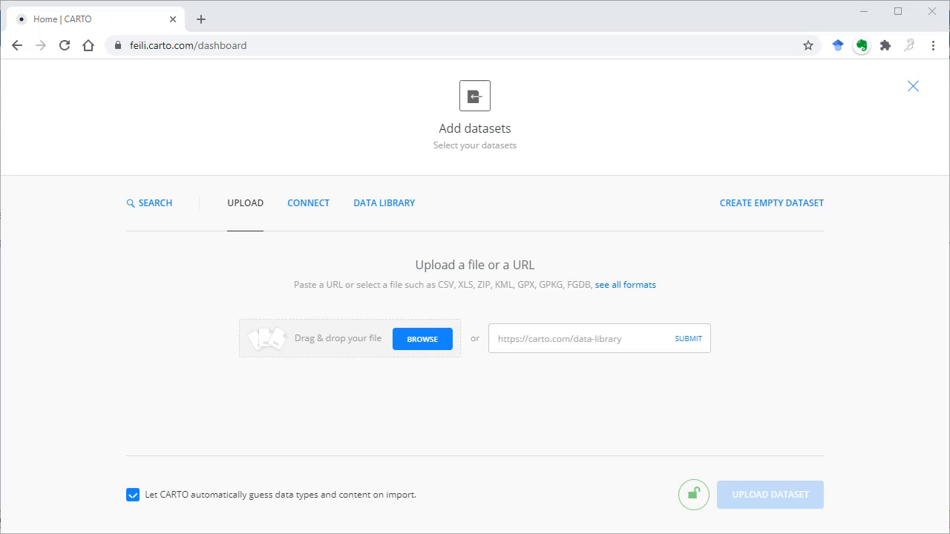
drag(296, 193, 373, 352)
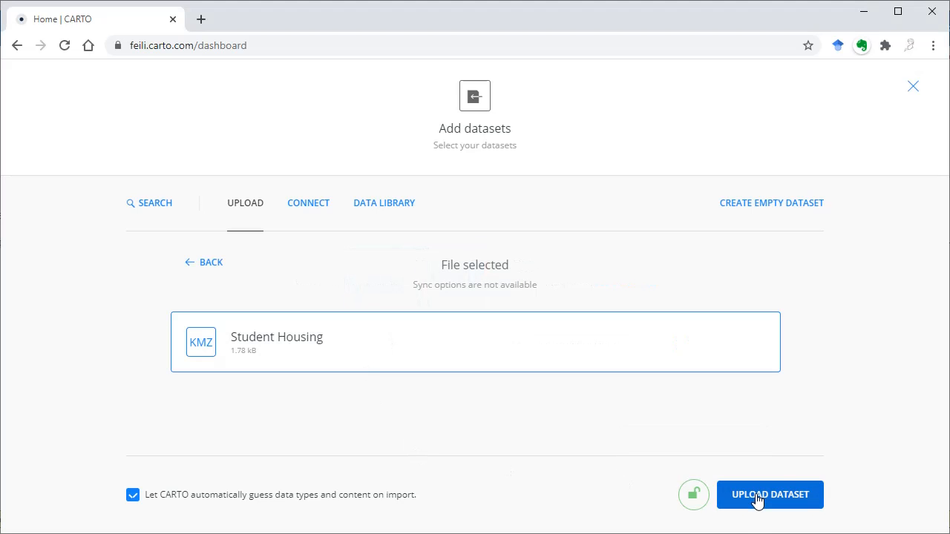
click(914, 88)
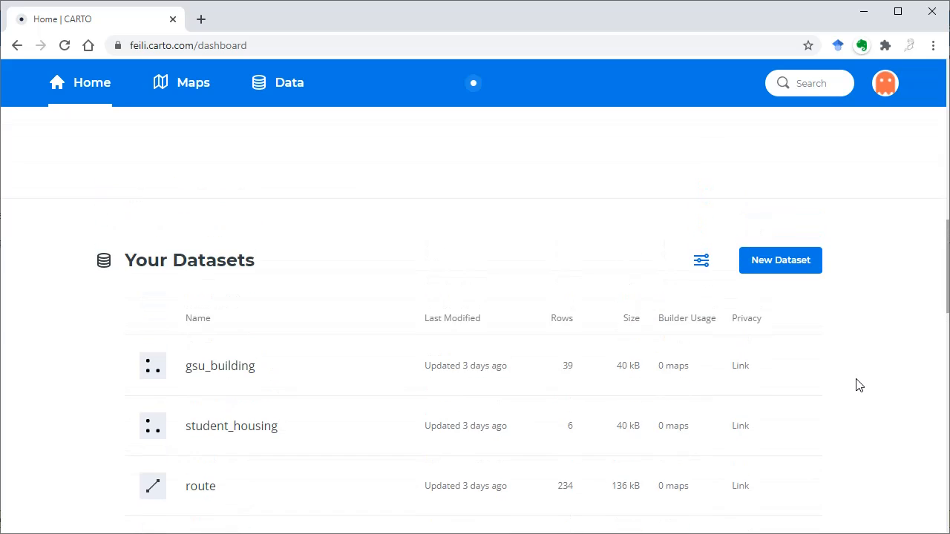
Step: Create a new map from the gsu_building, student_housing, route, servicearea and roads_seg datasets
click(792, 257)
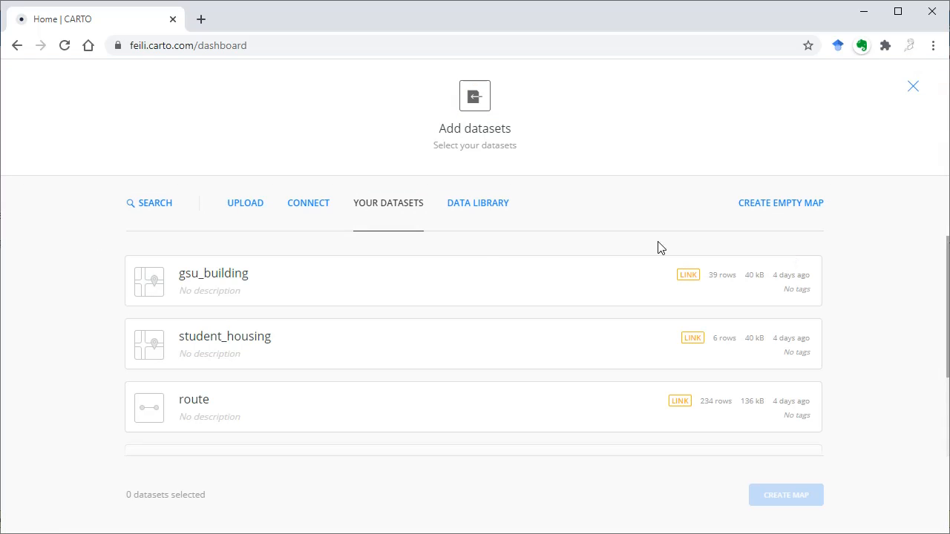
click(324, 292)
click(304, 346)
scroll(303, 346, down, 1)
click(303, 341)
click(285, 414)
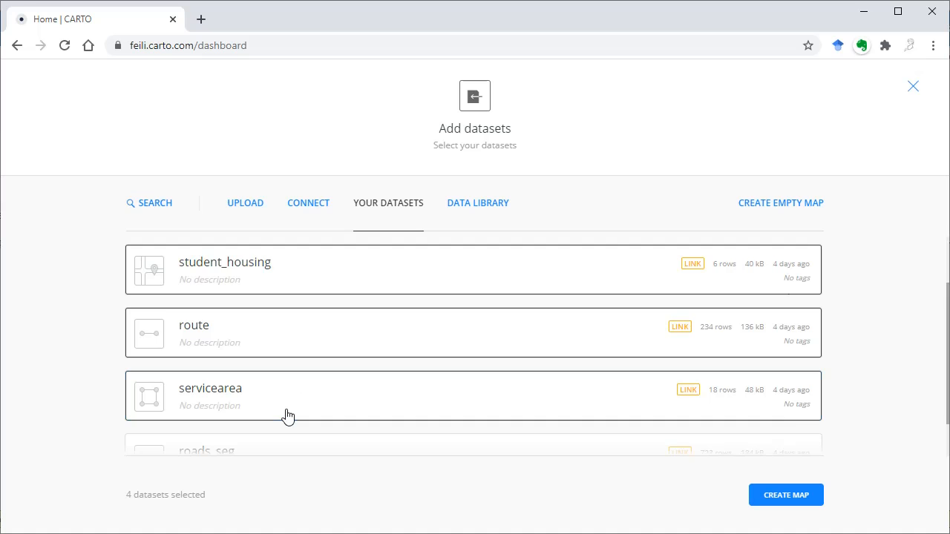
scroll(284, 413, down, 1)
click(288, 411)
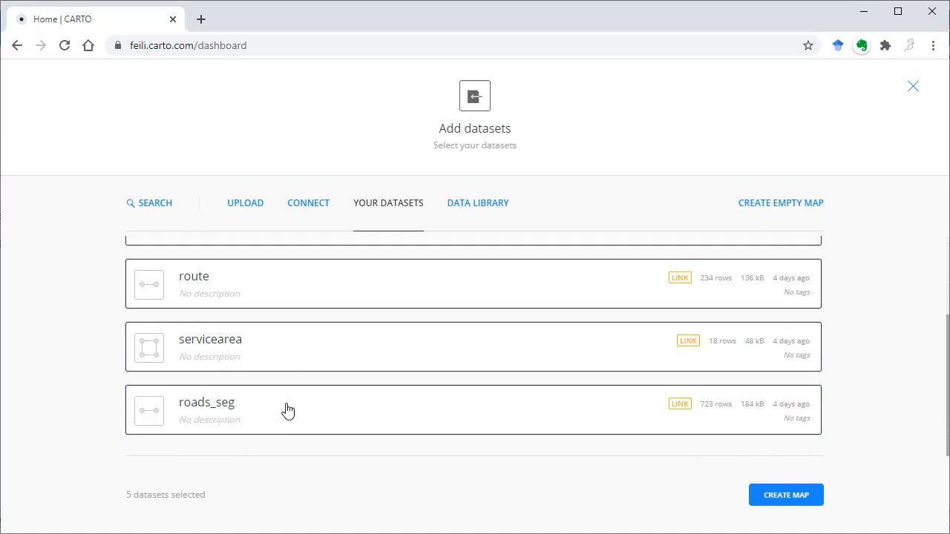
click(786, 494)
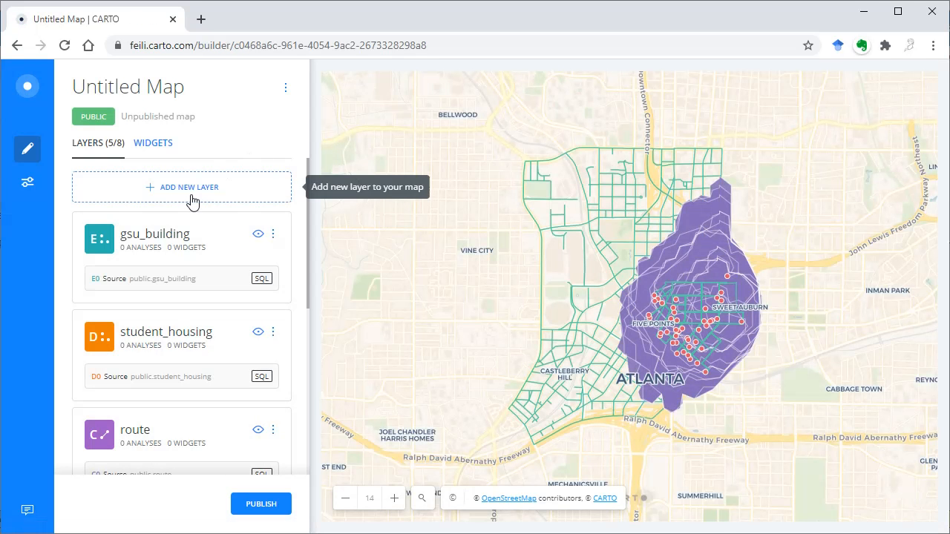
Step: Rename the untitled map as Project 1
scroll(205, 423, down, 5)
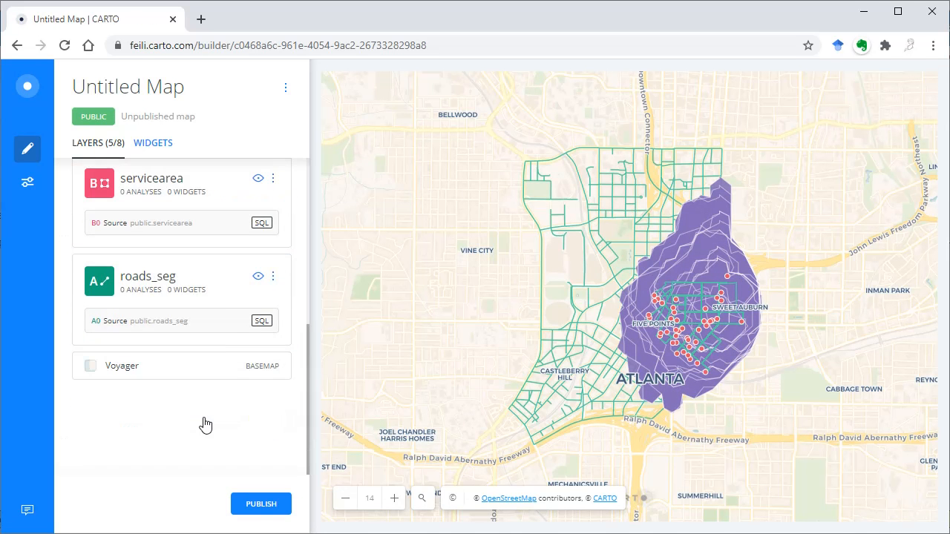
scroll(206, 423, up, 5)
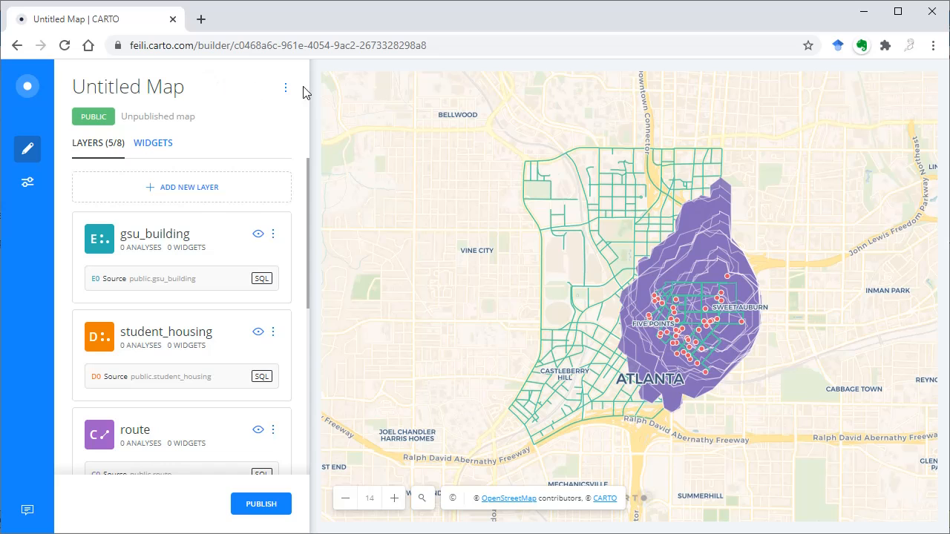
click(288, 92)
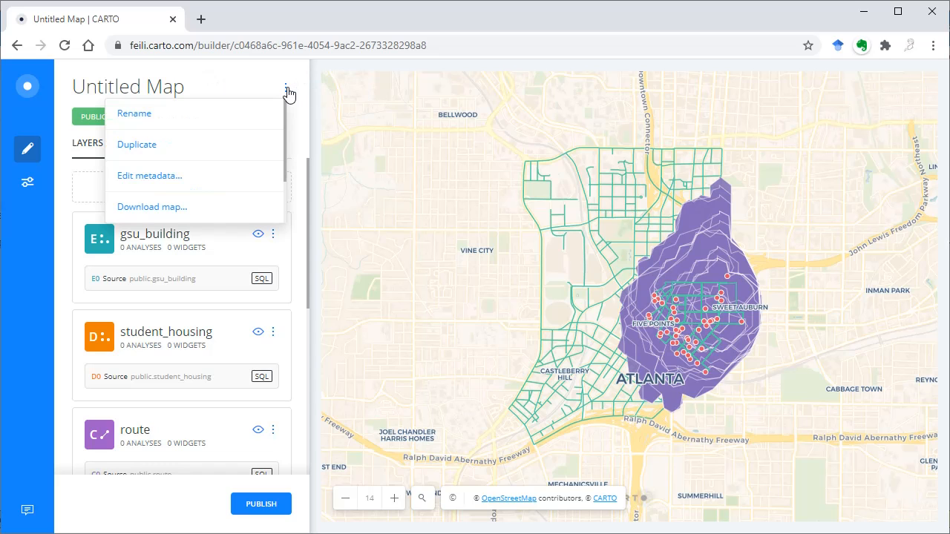
click(162, 115)
text(Project 1)
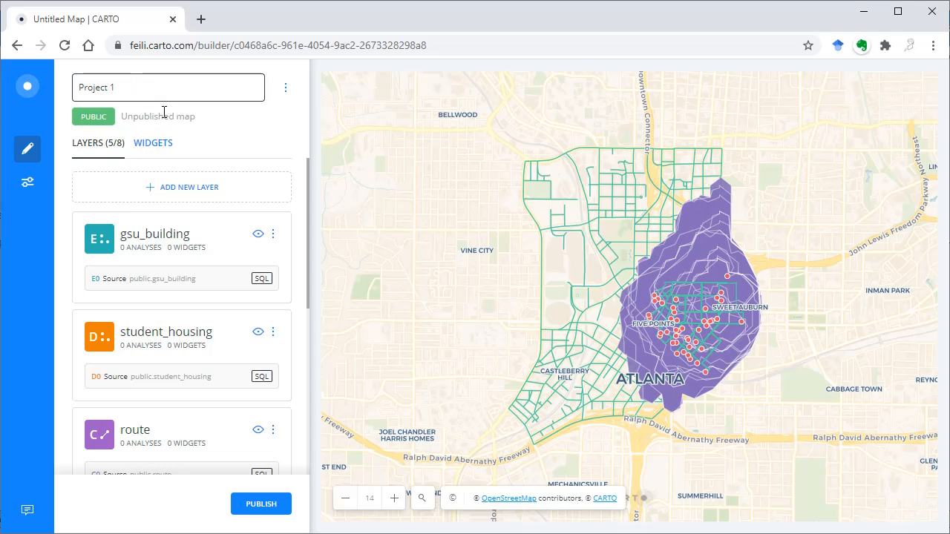
key(Return)
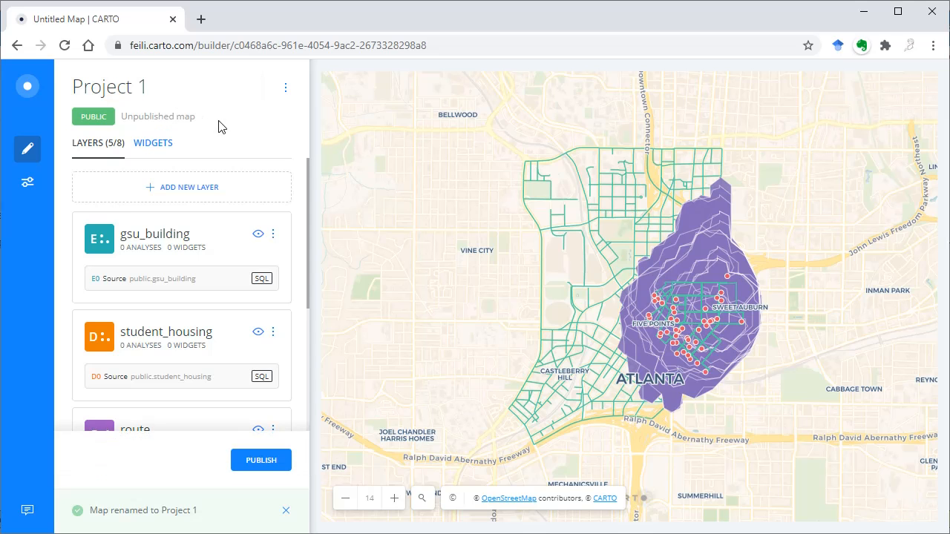
Step: Rename the gsu_building layer as GSU Building
click(273, 234)
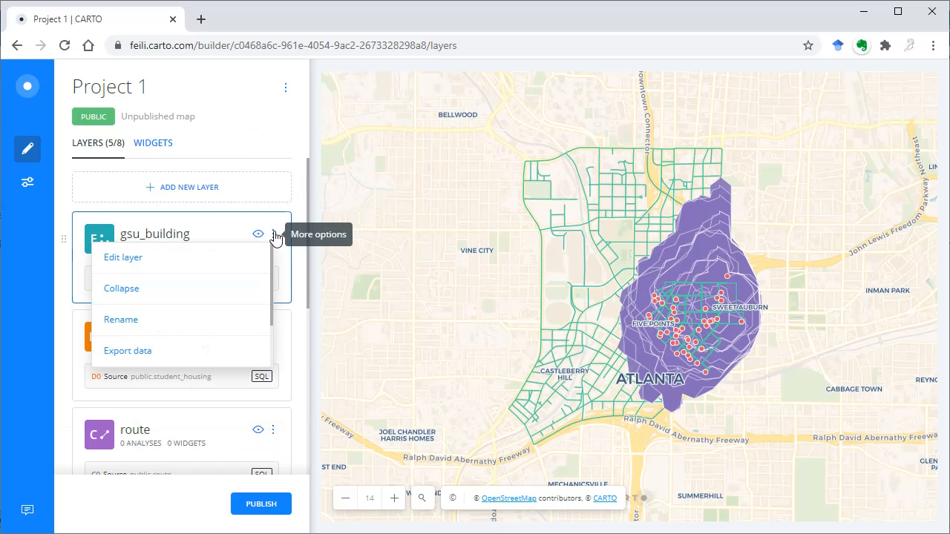
click(122, 321)
text(GS)
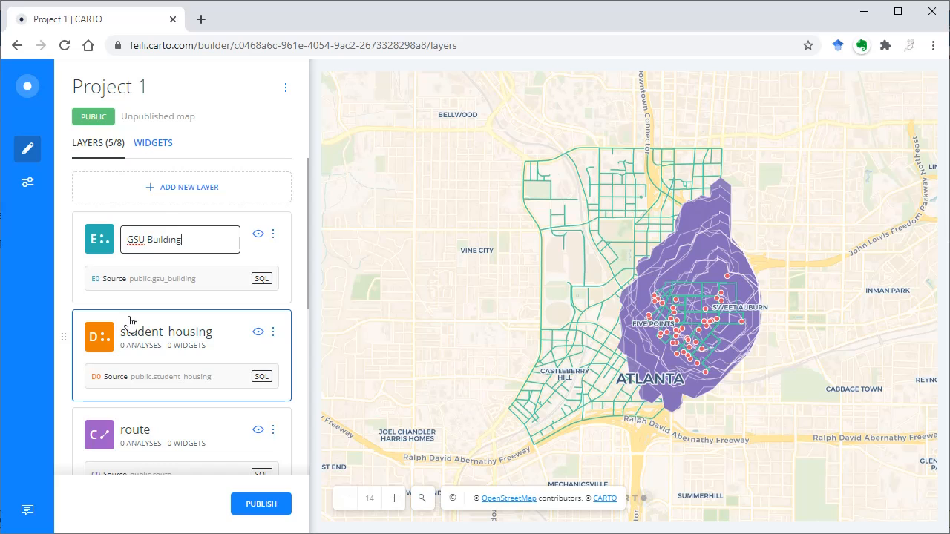
text(U Building)
Step: Rename the student_housing layer as Student Housing
click(273, 332)
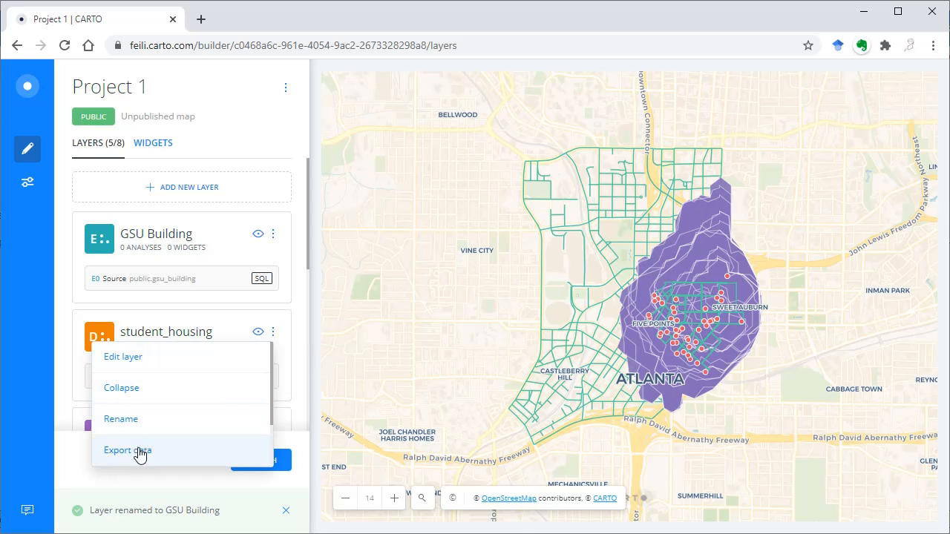
click(130, 422)
text(Student Housing)
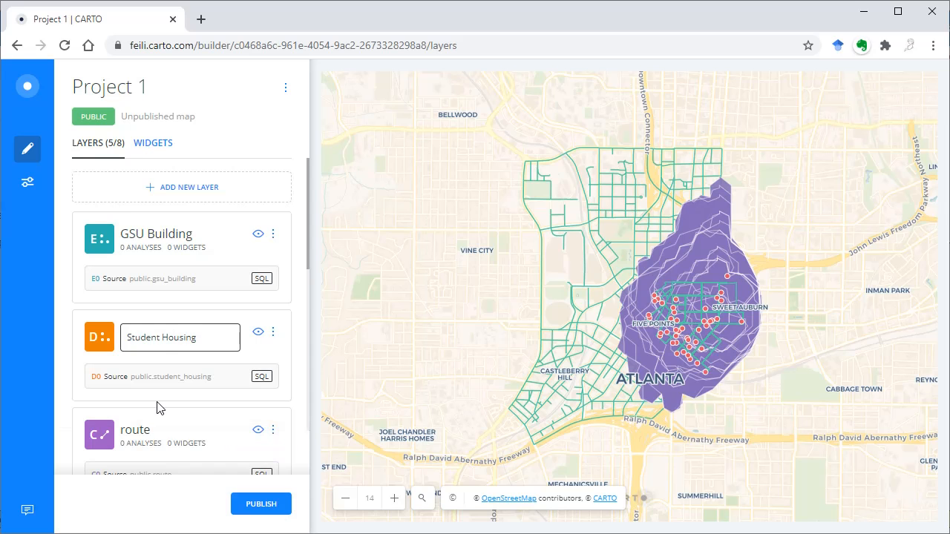
click(301, 321)
Step: Open the style options of the GSU Building layer
scroll(254, 254, up, 4)
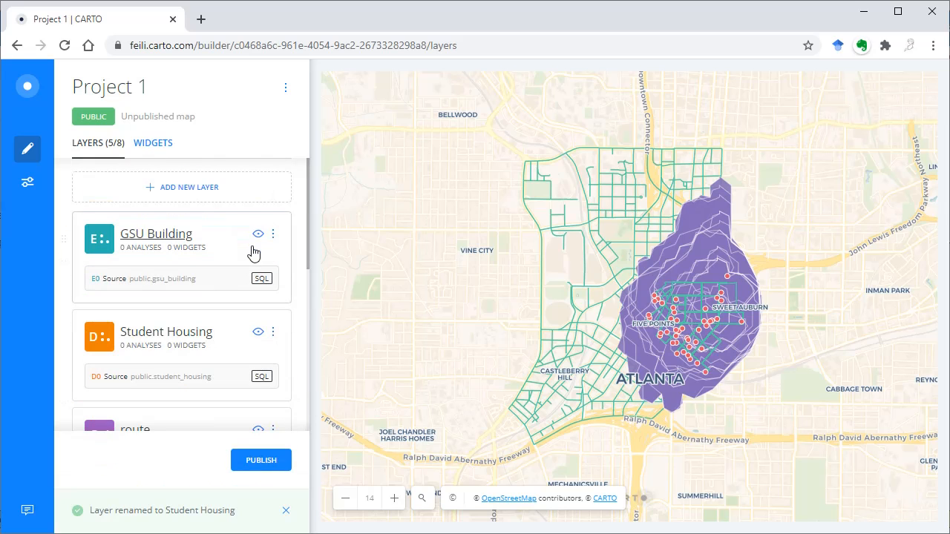
click(158, 239)
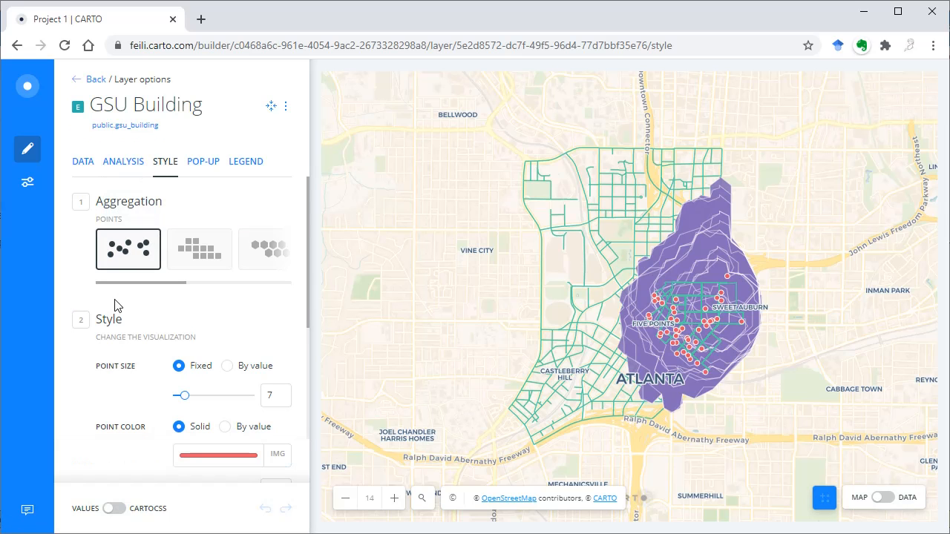
Step: Try the squares, hexbins, administrative regions and heatmap aggregations on the GSU Building layer, and restore the points aggregation
drag(135, 285, 164, 288)
click(138, 247)
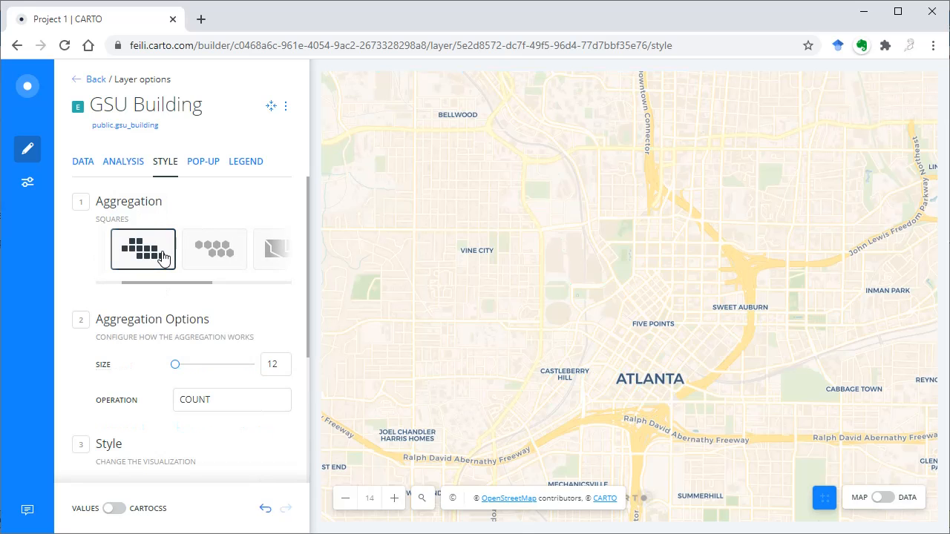
click(207, 251)
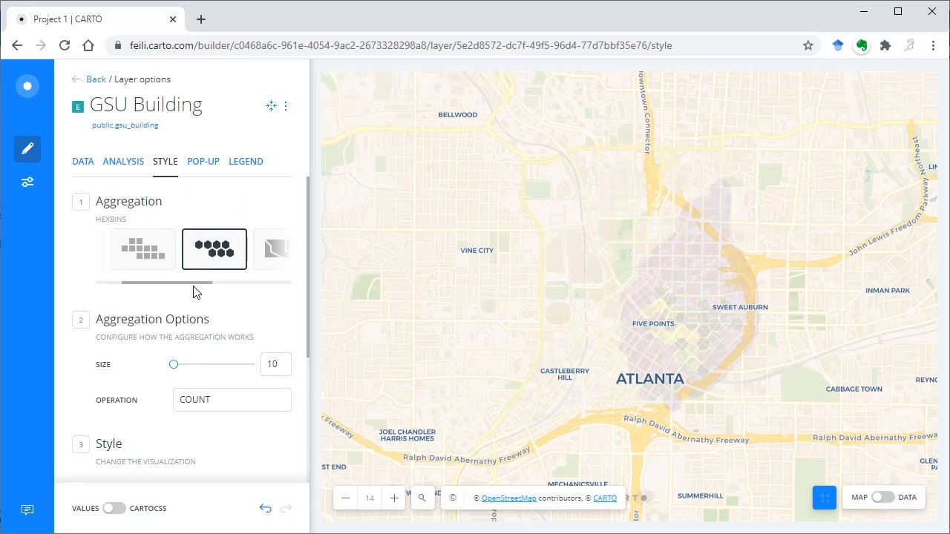
drag(209, 287, 276, 283)
click(138, 251)
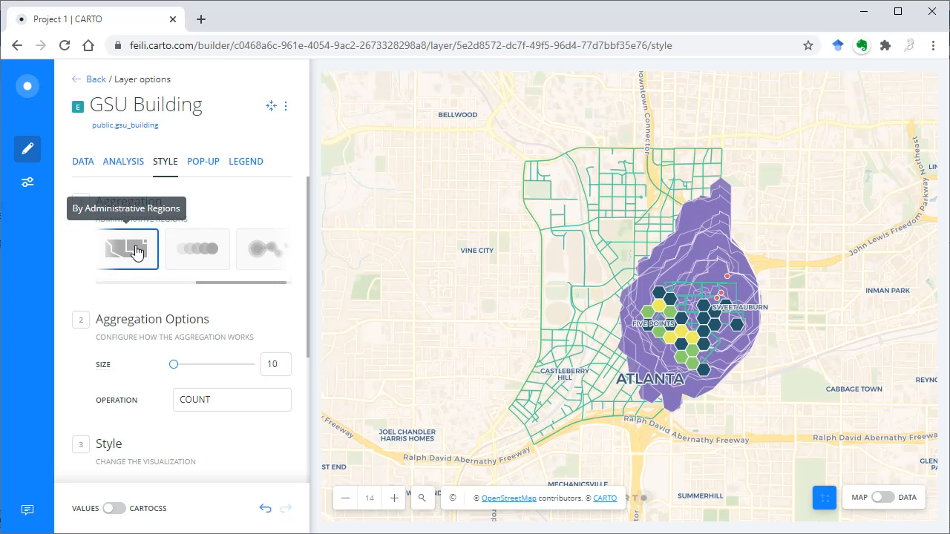
click(269, 251)
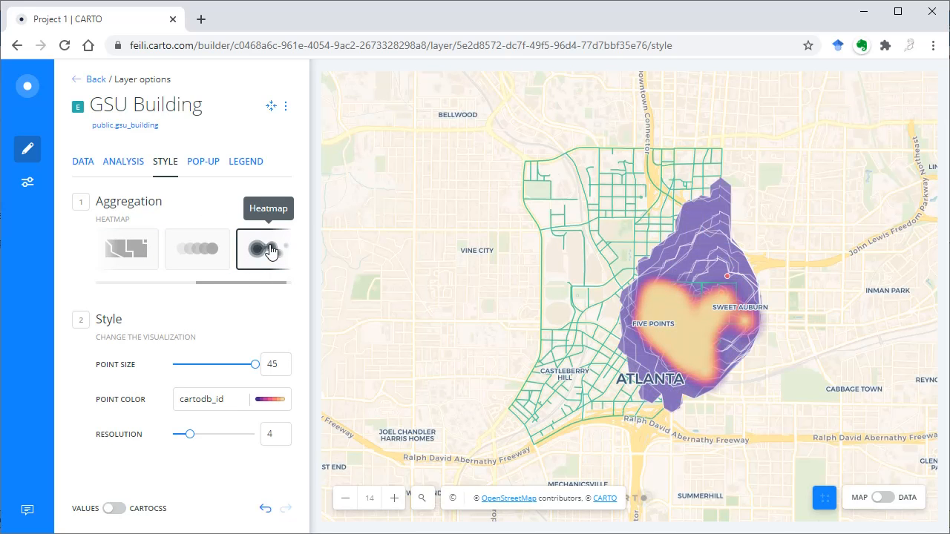
drag(265, 282, 149, 276)
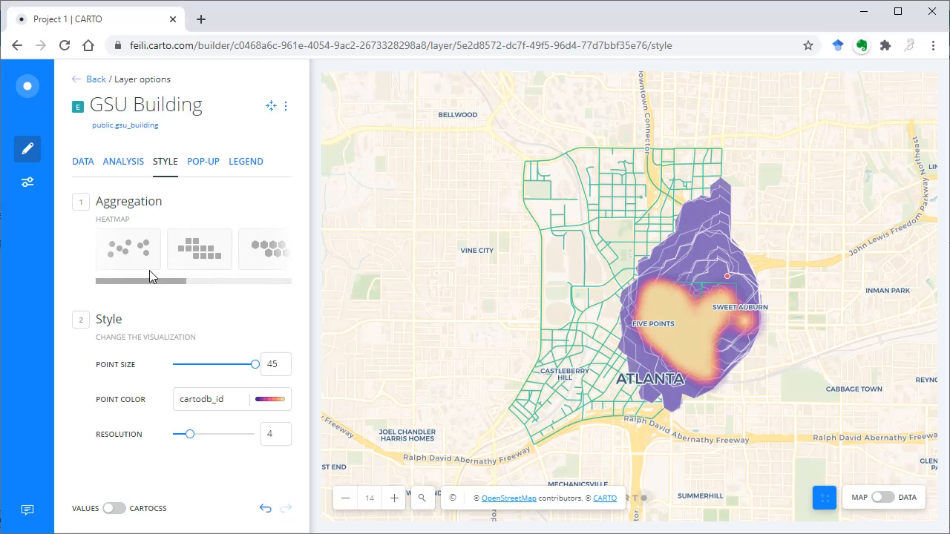
click(130, 256)
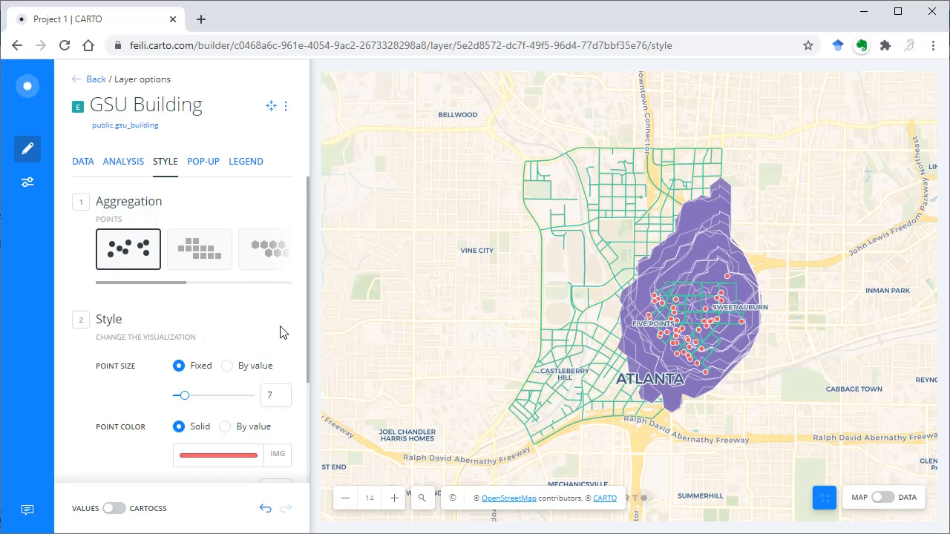
Step: Colour the GSU Building points by value using the cartodb_id column and reverse the selected colour ramp
scroll(282, 329, down, 2)
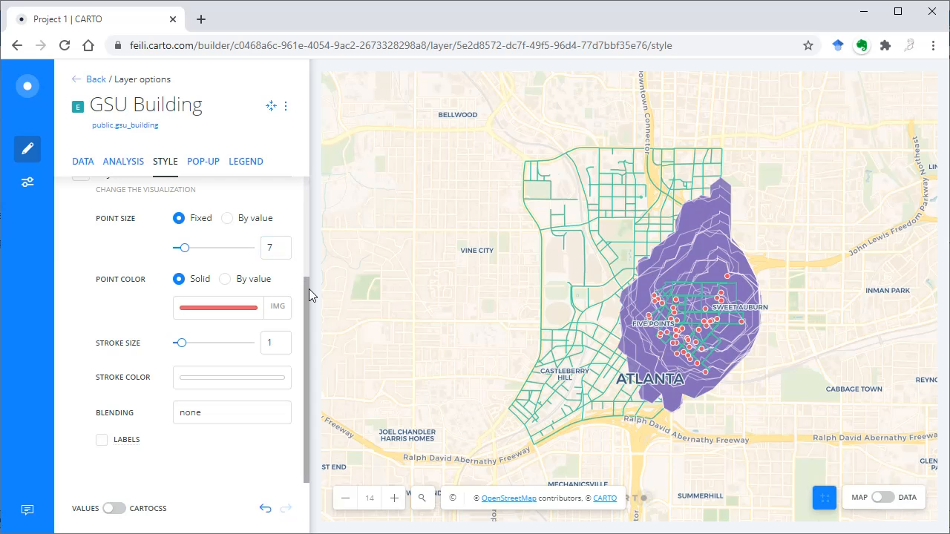
click(225, 279)
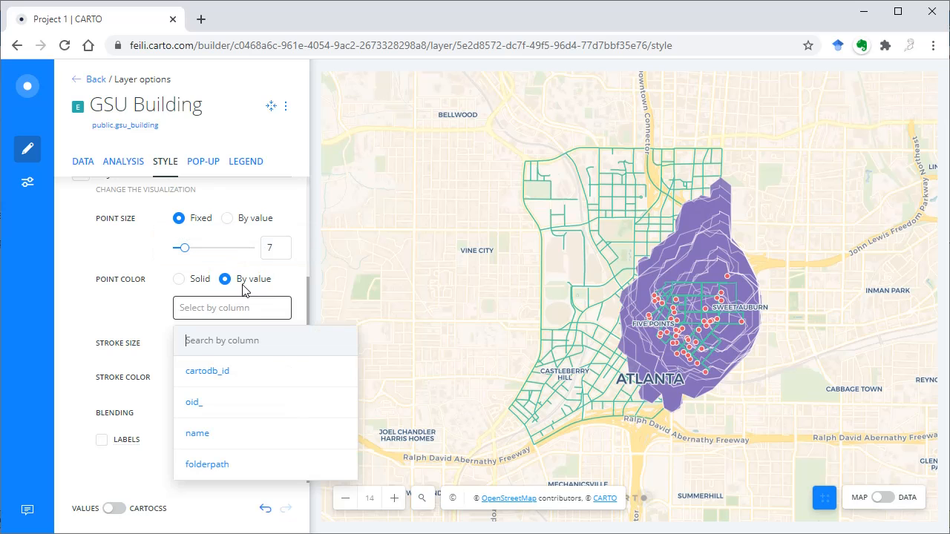
click(233, 371)
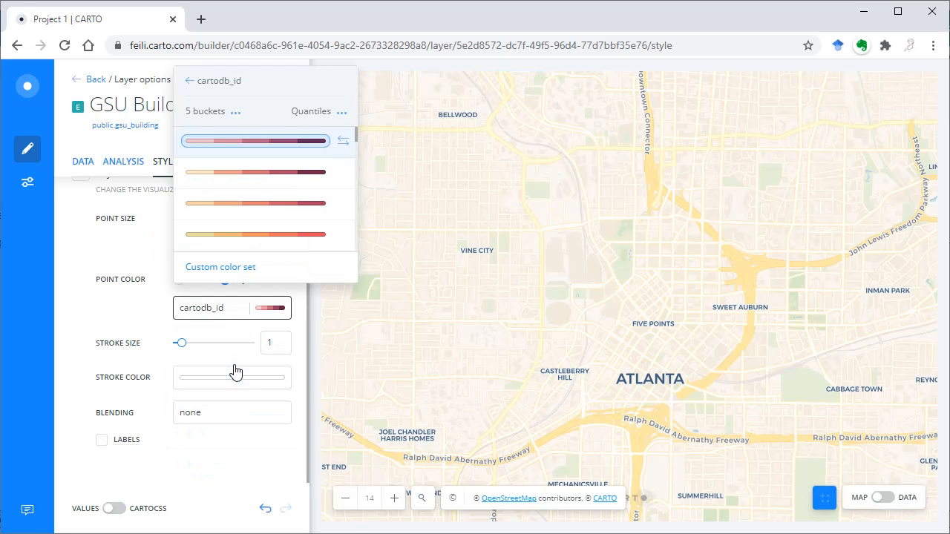
click(342, 144)
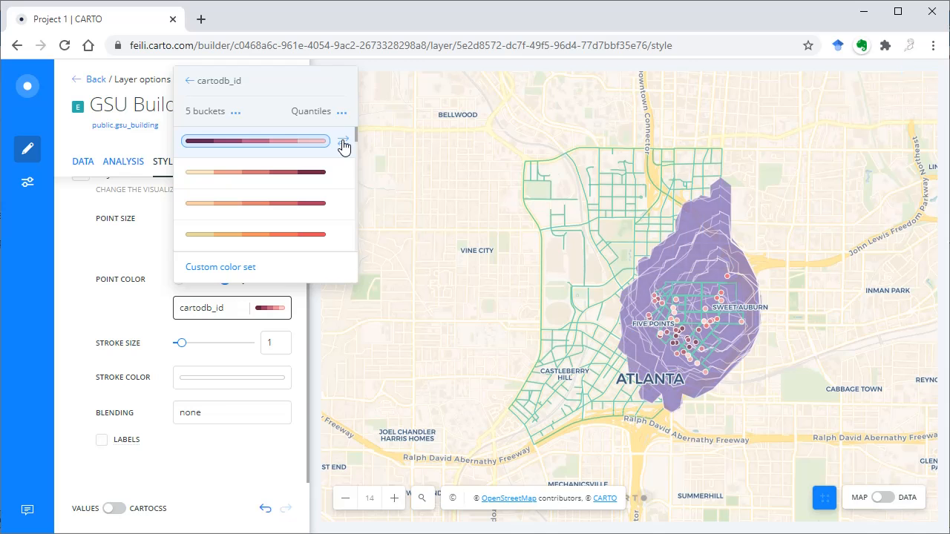
Step: Examine the available colour ramps and the bucket-count choices for the cartodb_id point colour
scroll(307, 240, down, 3)
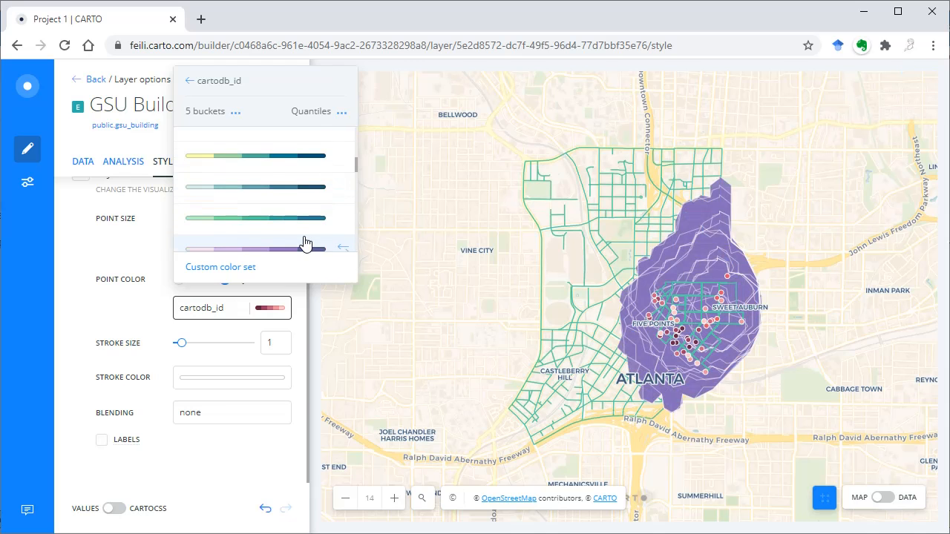
scroll(304, 244, down, 3)
scroll(304, 243, down, 5)
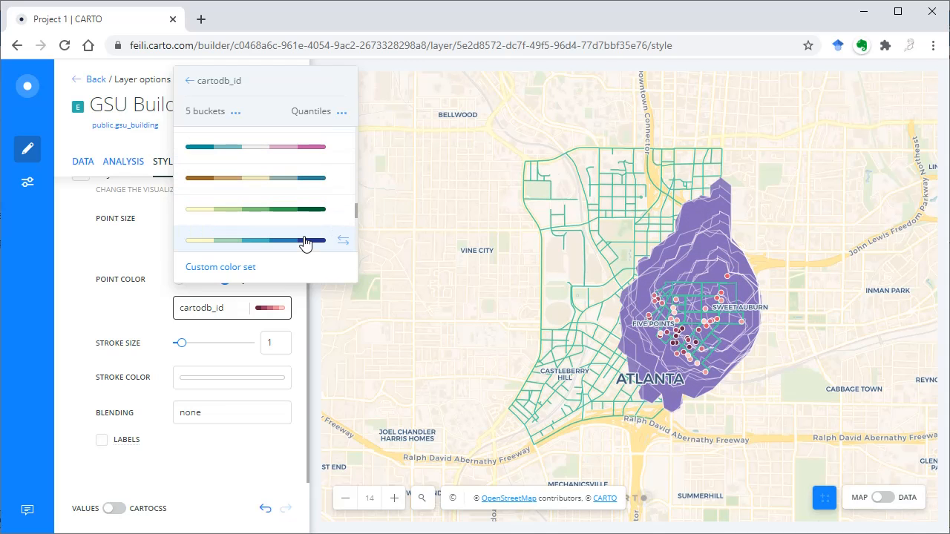
scroll(304, 244, up, 5)
click(236, 113)
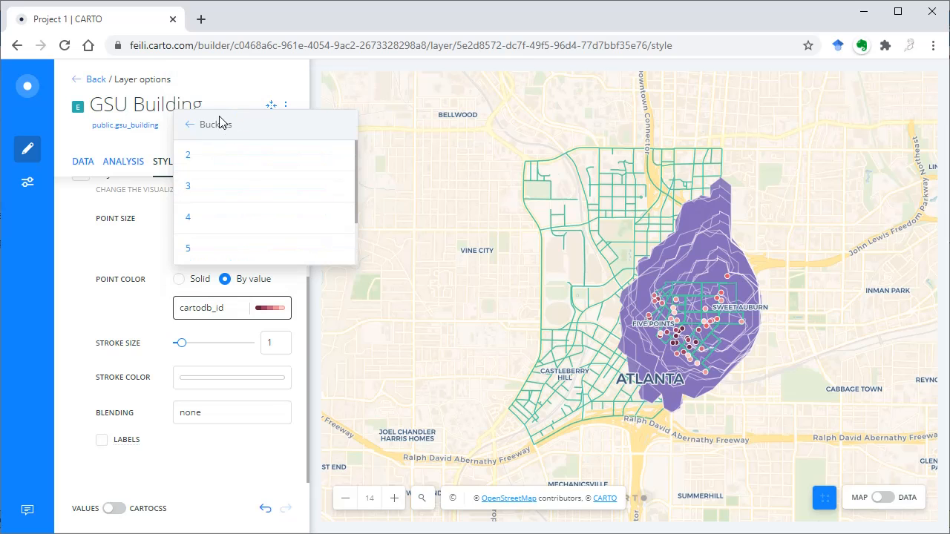
click(190, 126)
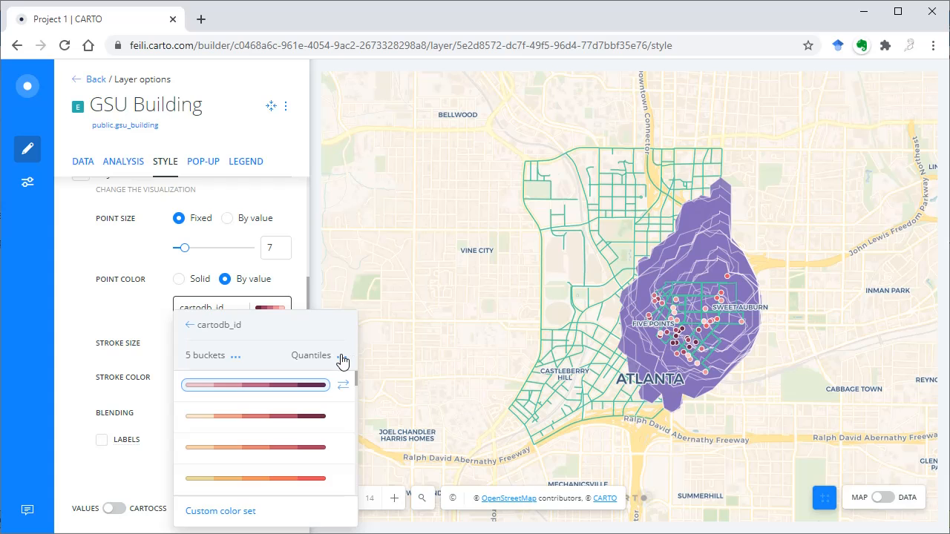
Step: View the quantification methods for the cartodb_id point colour, and set the GSU Building point colour back to solid
click(341, 359)
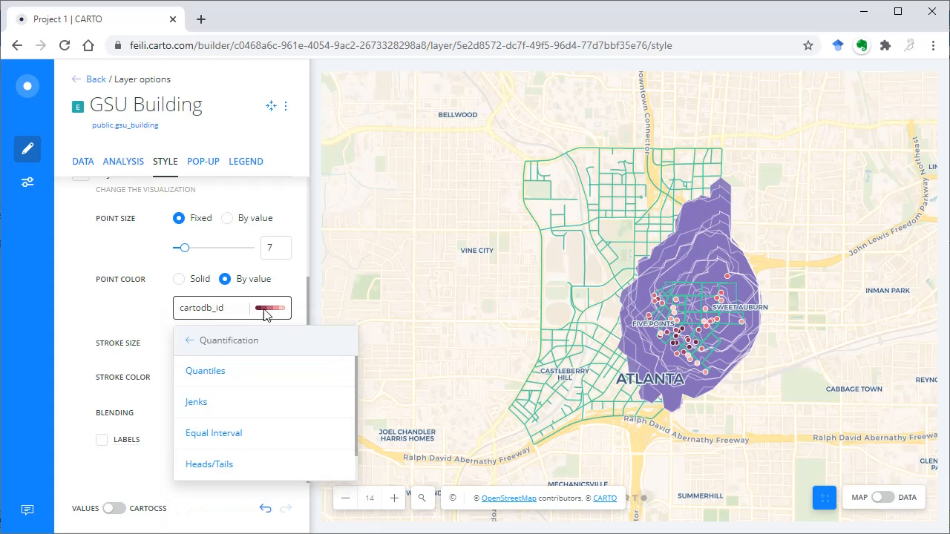
click(182, 280)
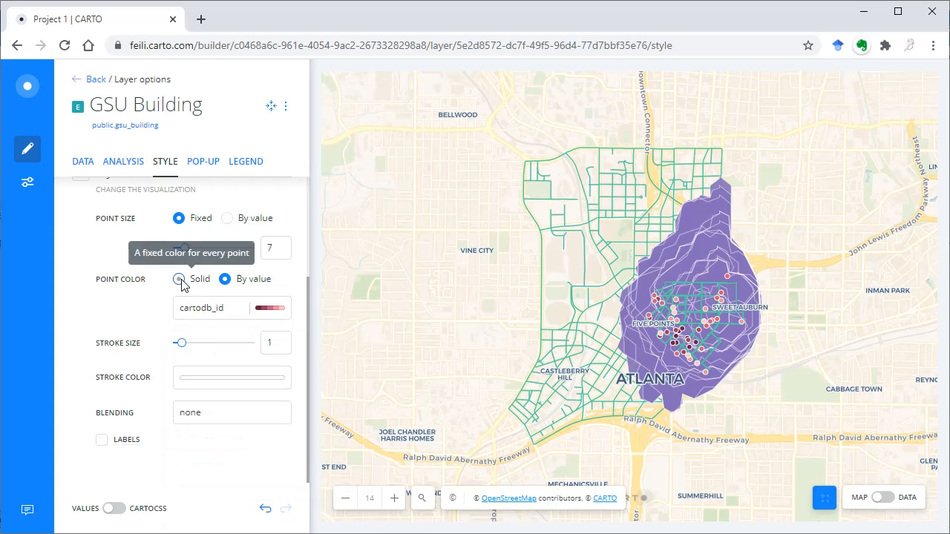
click(180, 279)
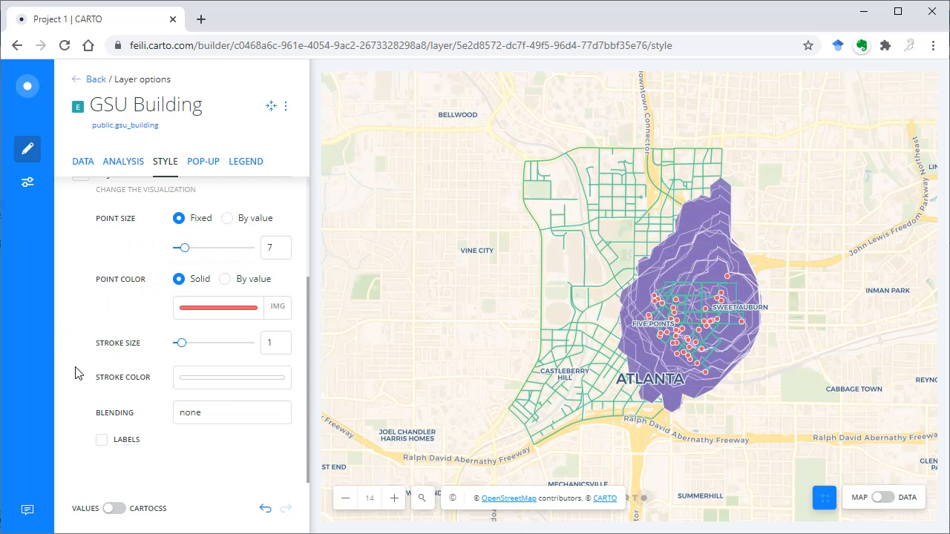
Step: Try the multiply, overlay and color-burn blending modes on the GSU Building layer, and restore blending to none
click(213, 417)
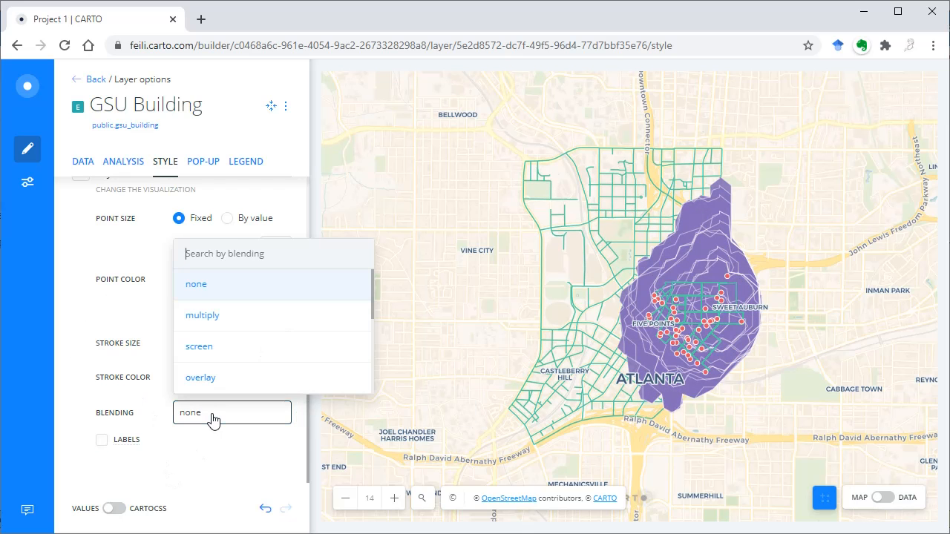
click(214, 325)
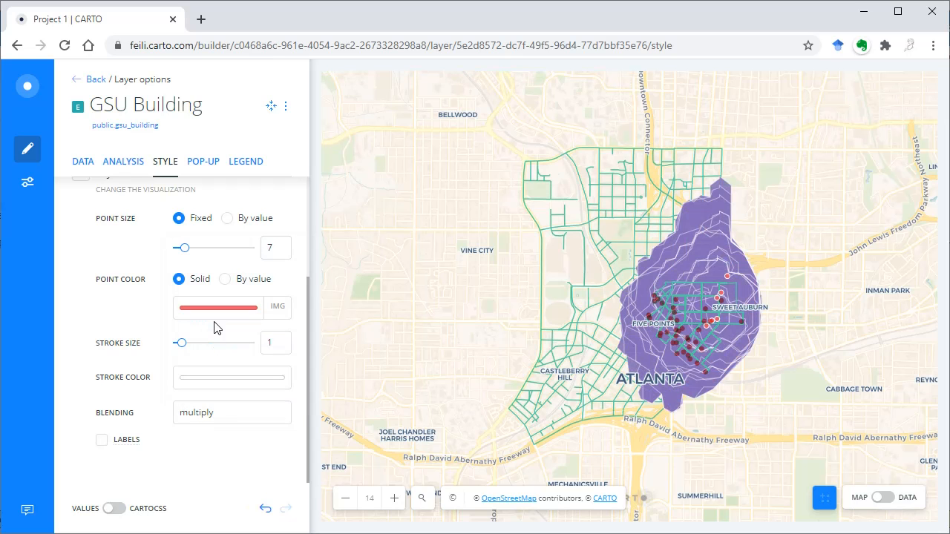
click(262, 414)
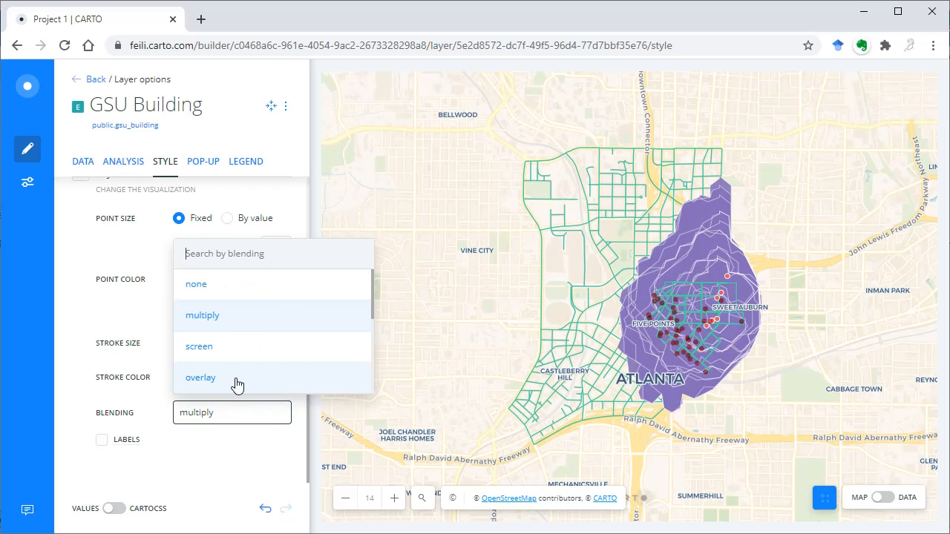
click(237, 383)
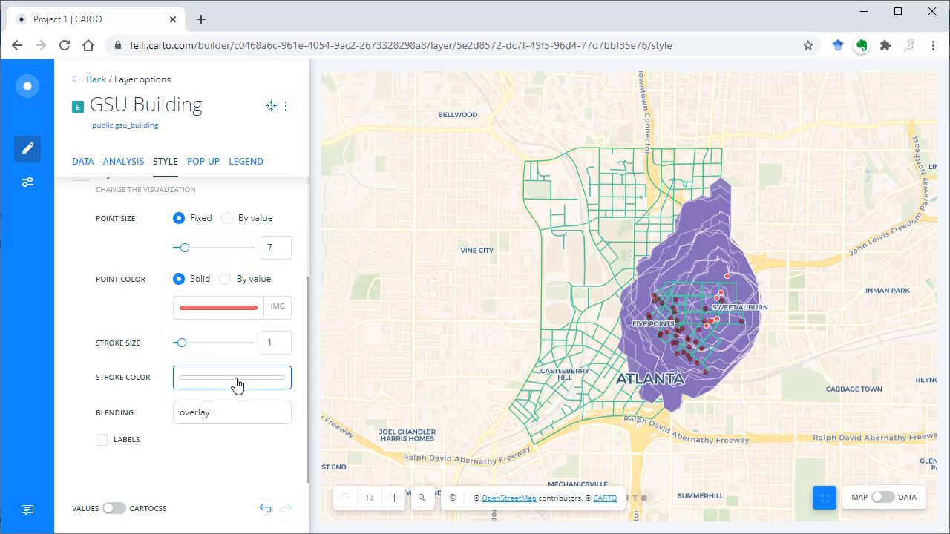
click(254, 420)
scroll(234, 359, down, 3)
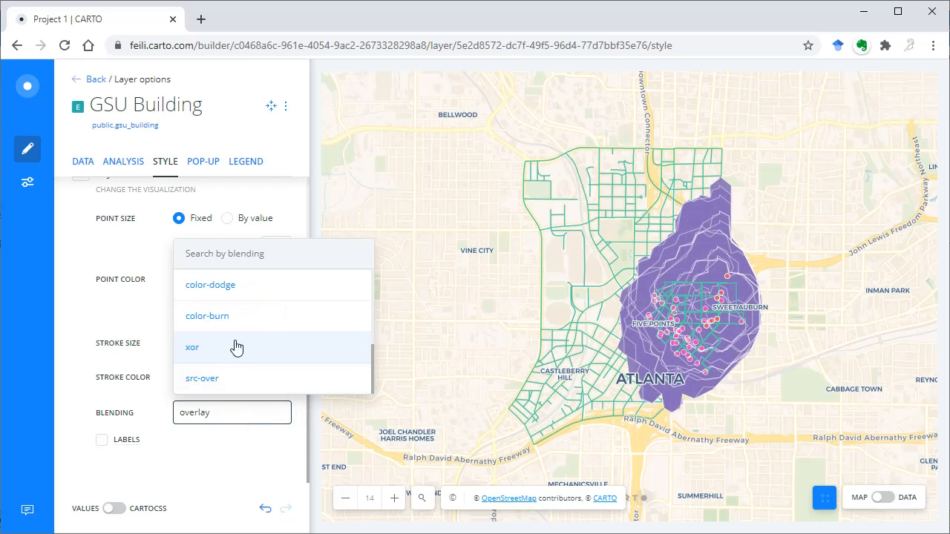
click(231, 318)
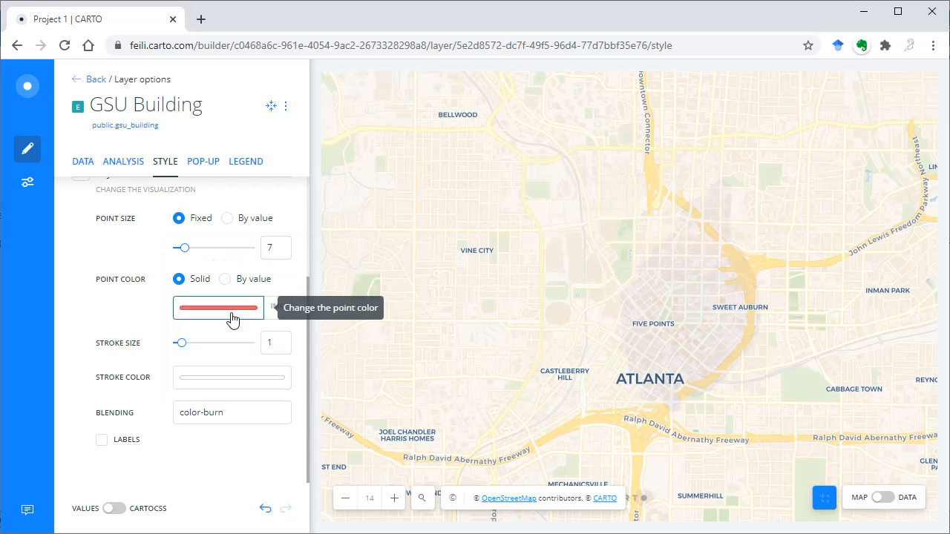
click(249, 414)
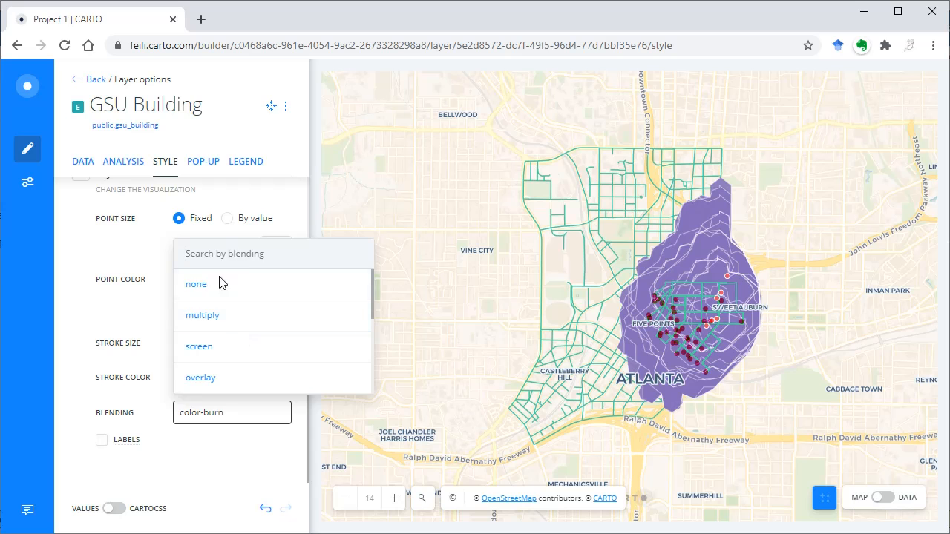
click(209, 295)
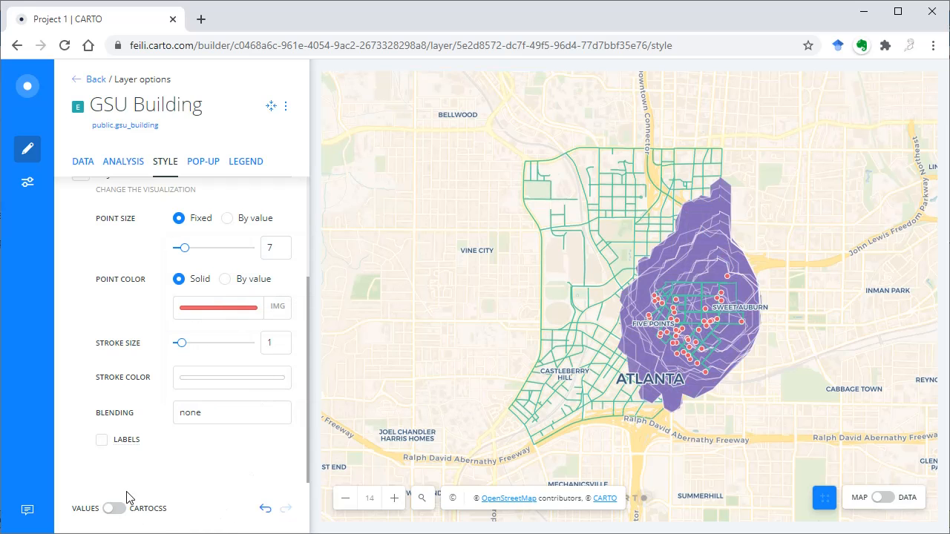
Step: Return to the layer list and hide the route and servicearea layers
click(84, 90)
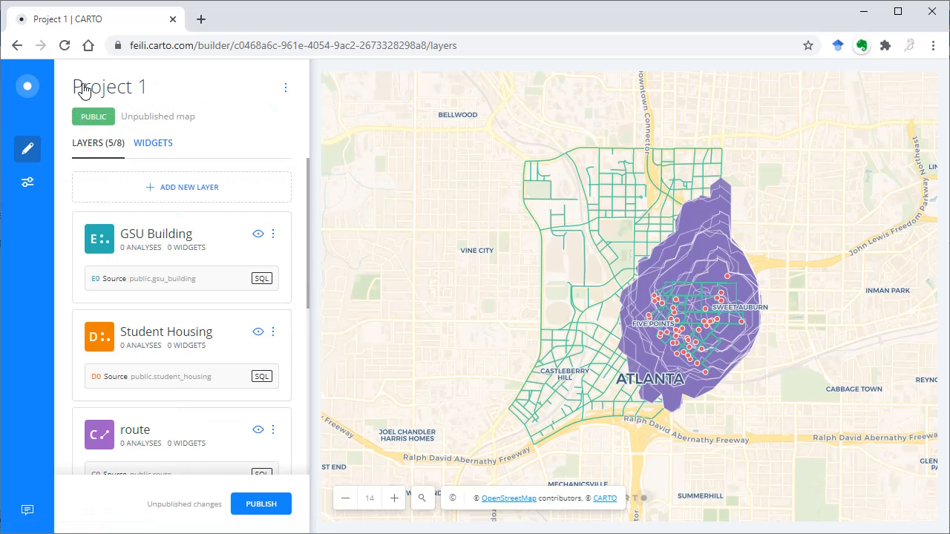
scroll(207, 378, down, 2)
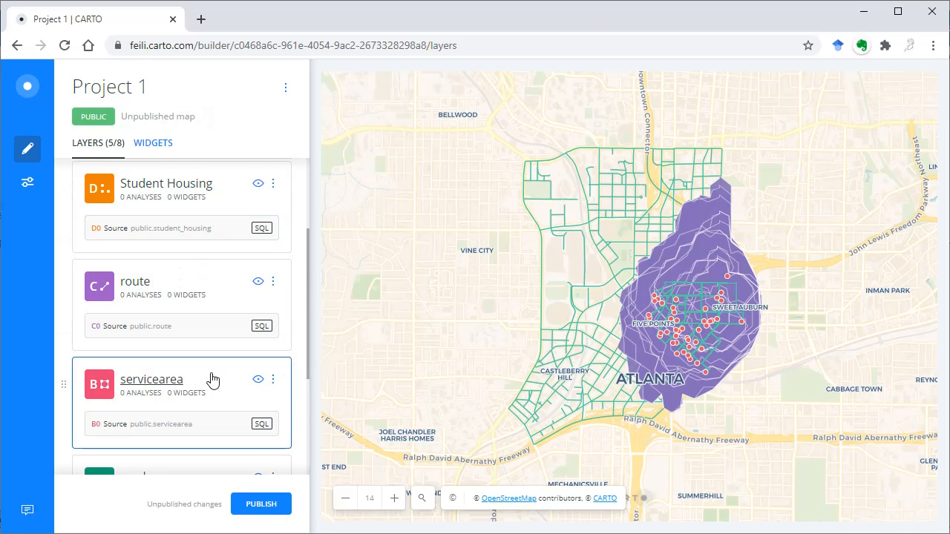
click(259, 283)
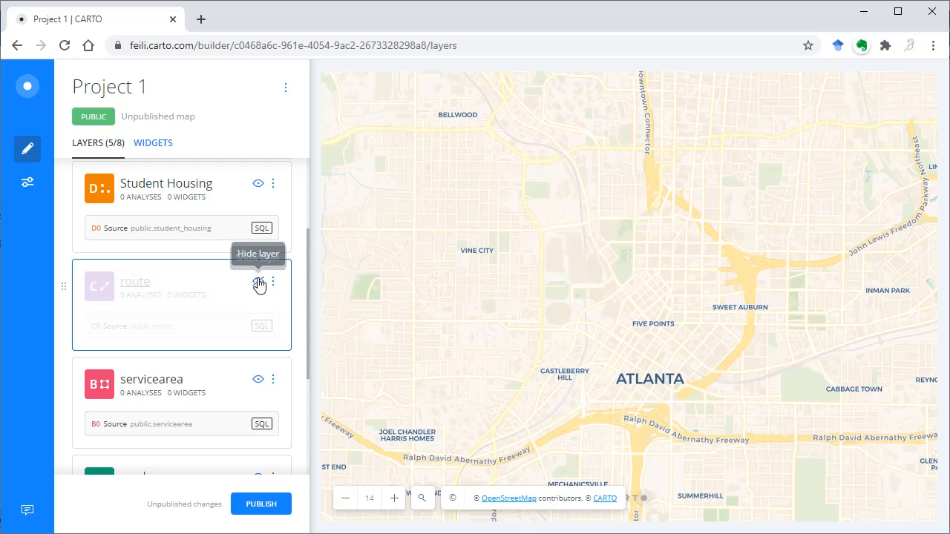
click(256, 381)
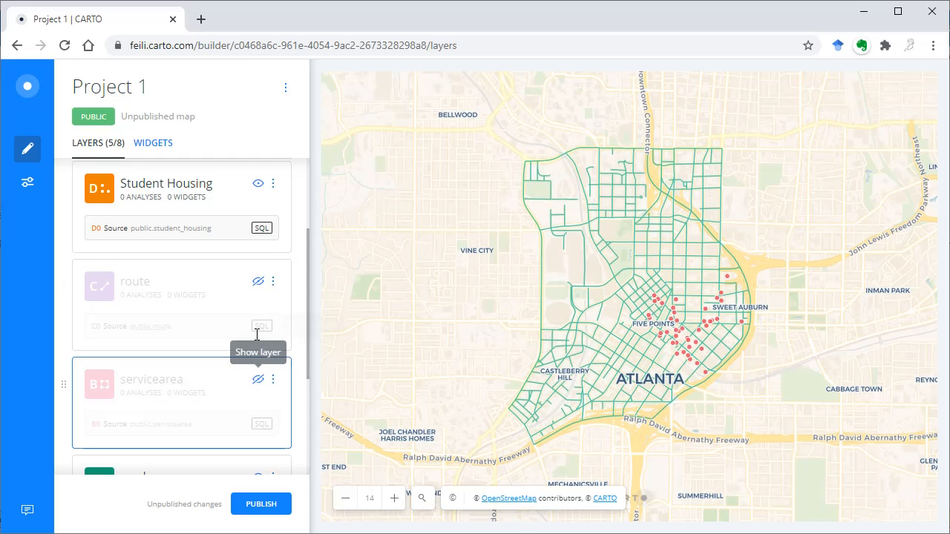
Step: Set the Student Housing layer's solid point colour to dark blue, RGB 20, 25, 97
click(186, 185)
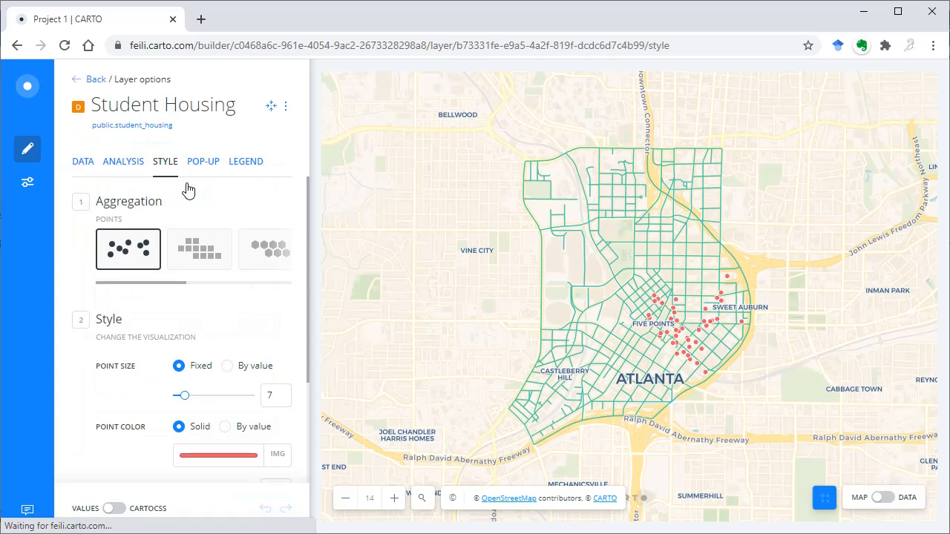
click(251, 455)
drag(228, 342, 231, 341)
click(309, 302)
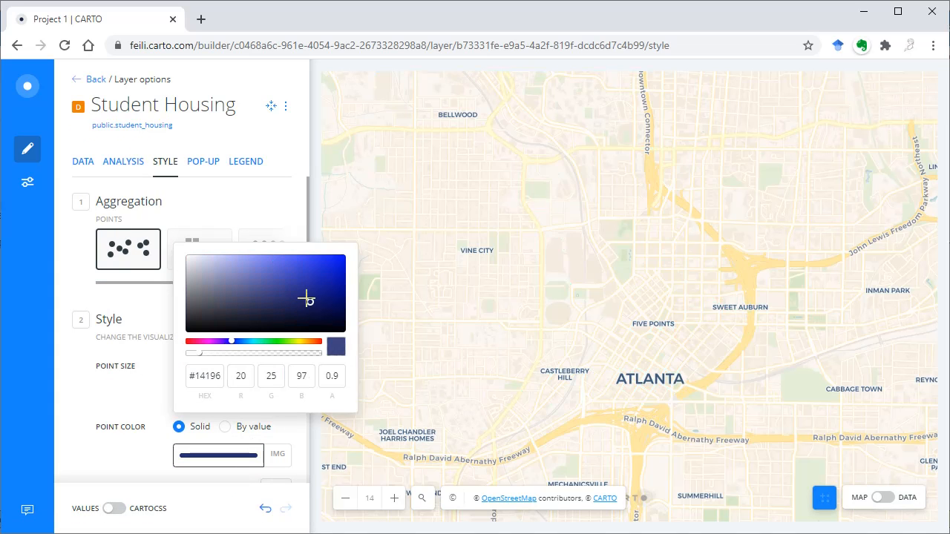
click(88, 464)
Step: Enable labels on the Student Housing layer using the name column
scroll(92, 445, down, 2)
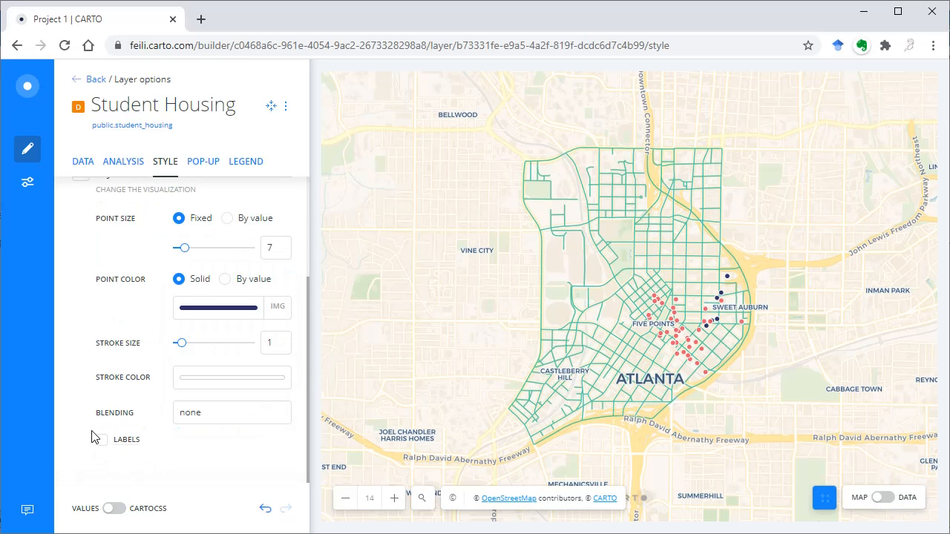
click(102, 440)
scroll(85, 439, down, 4)
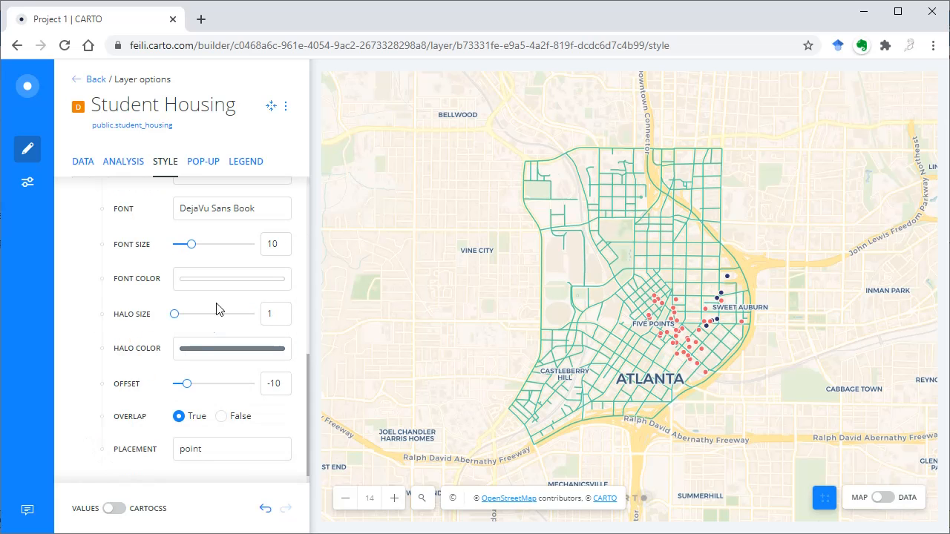
scroll(241, 230, up, 4)
click(228, 320)
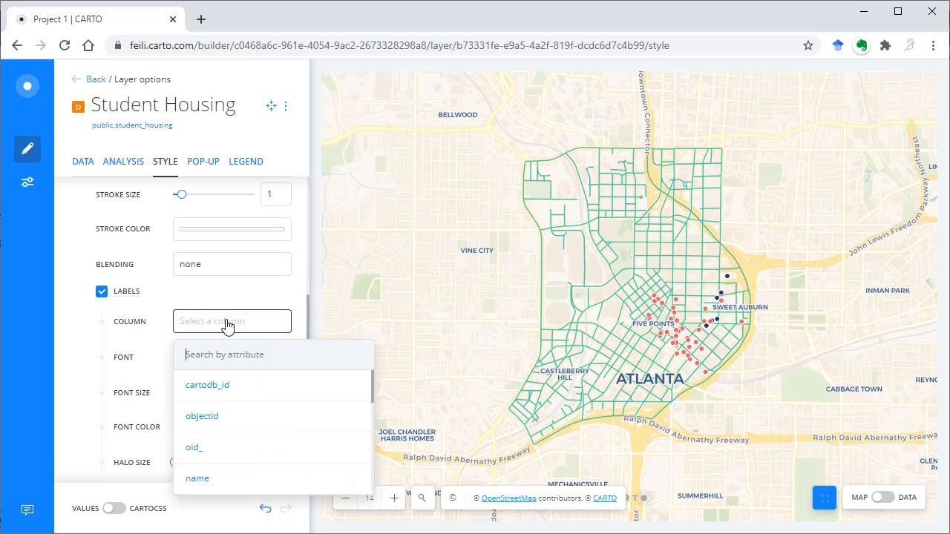
click(208, 482)
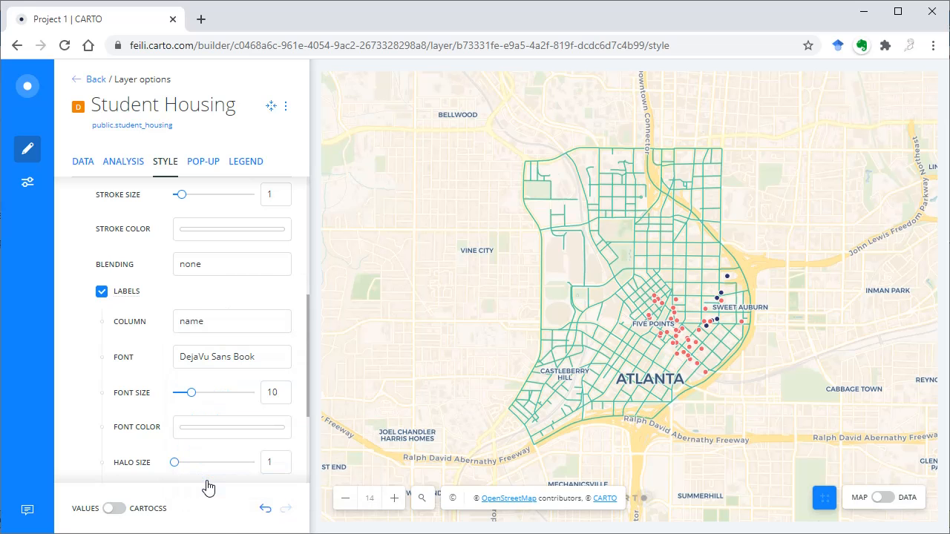
Step: Set the Student Housing label font colour to light blue, RGB 195, 225, 248
scroll(84, 422, down, 2)
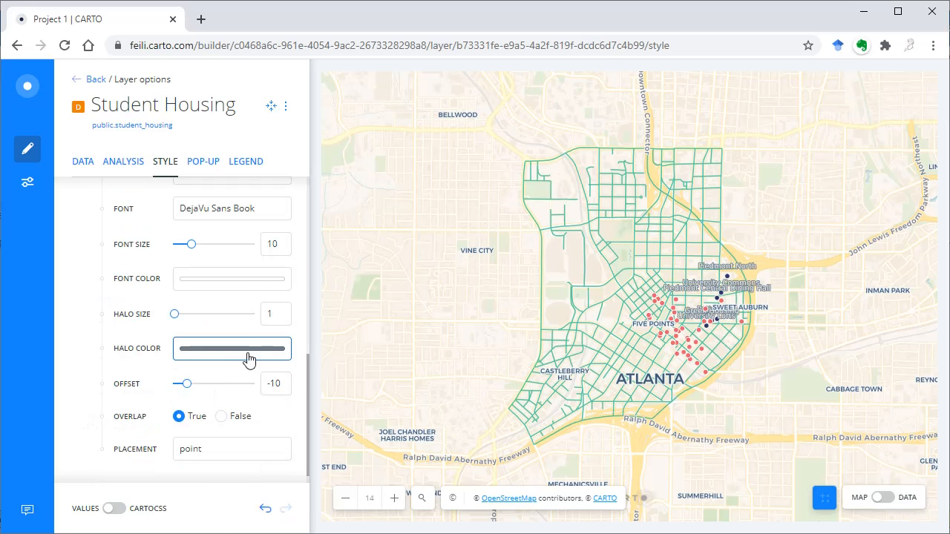
click(250, 281)
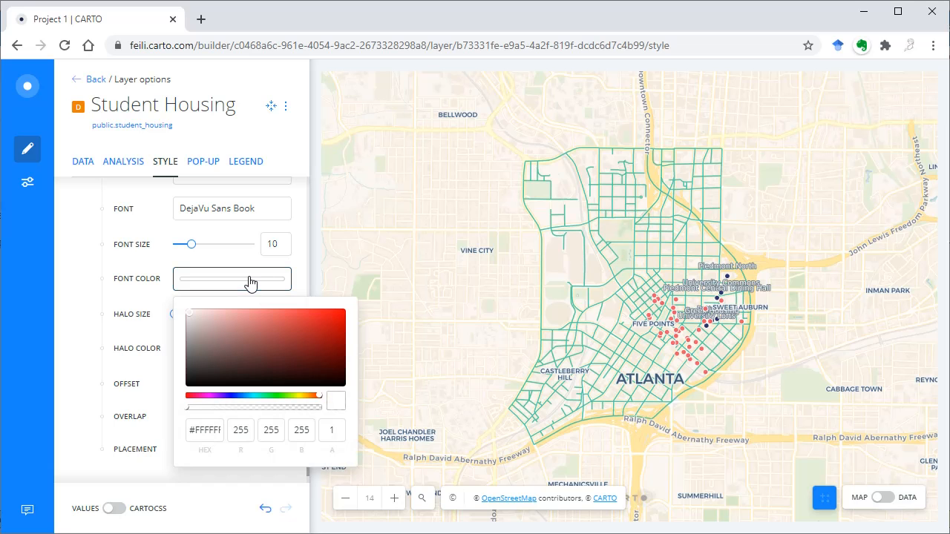
click(243, 395)
click(216, 311)
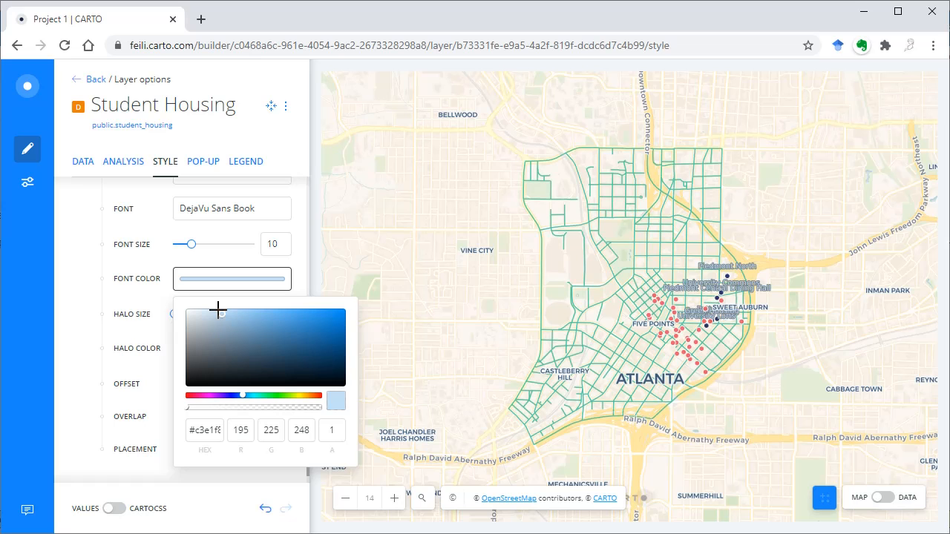
click(92, 335)
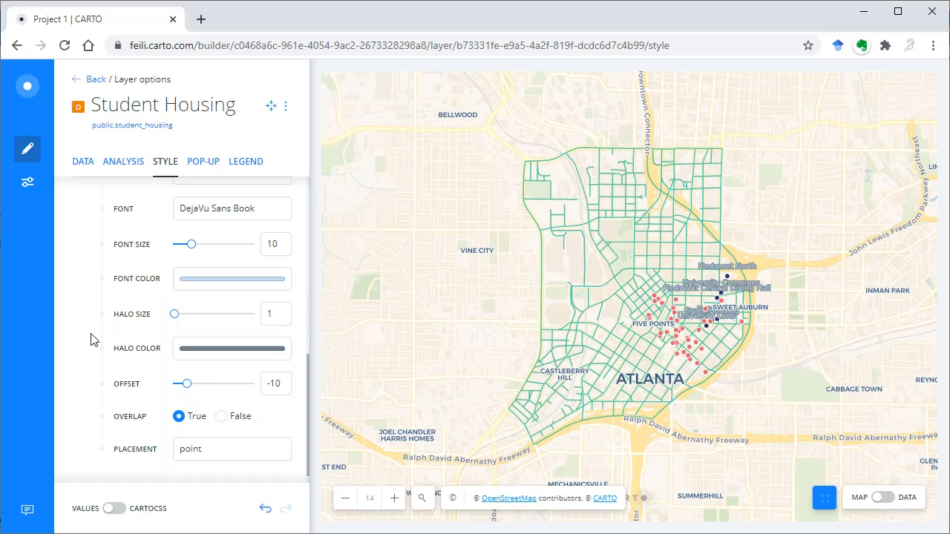
Step: Set the Student Housing label halo colour to light grey, RGB 198, 204, 208
click(259, 360)
click(199, 195)
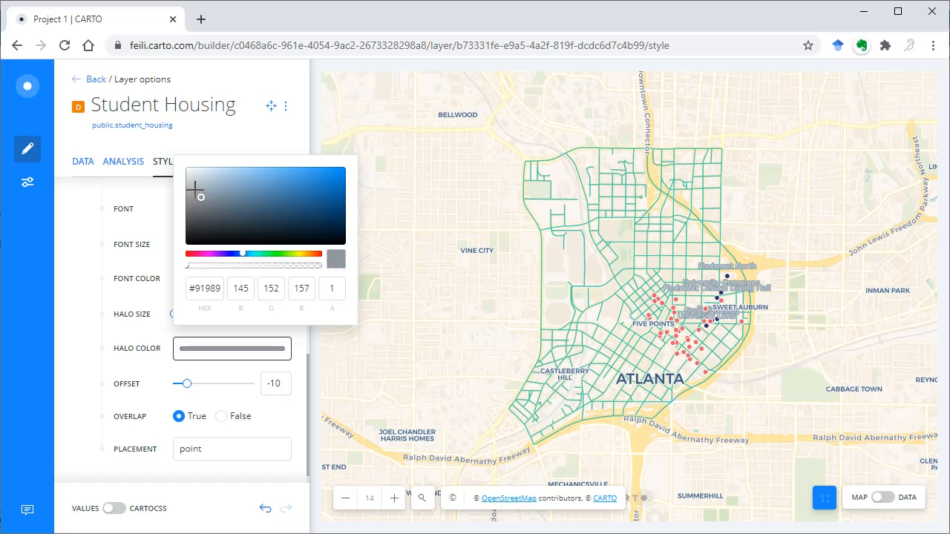
click(197, 184)
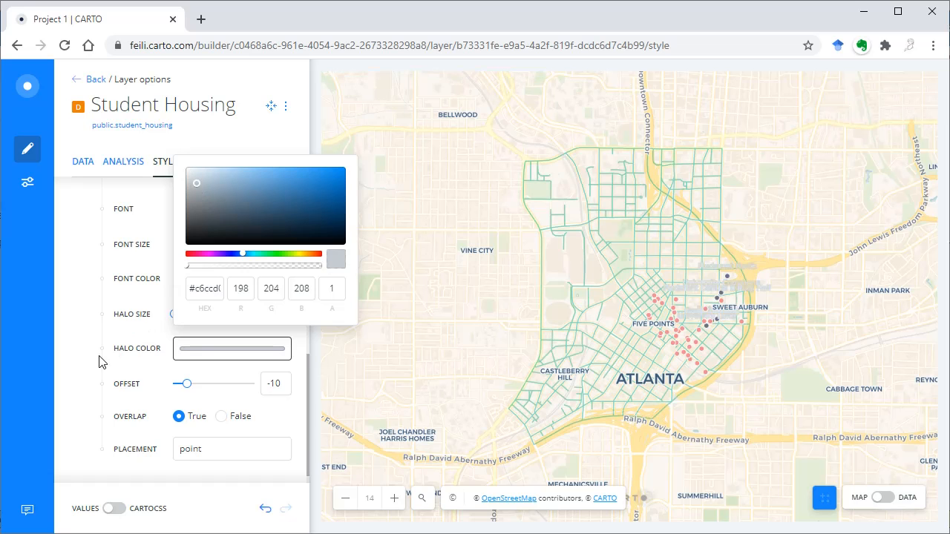
click(92, 326)
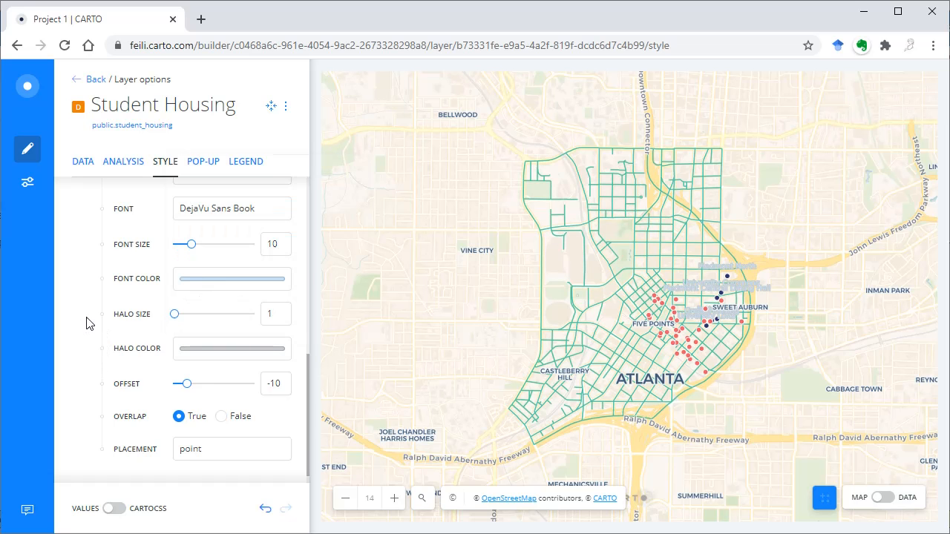
Step: Change the Student Housing label font colour to a dark slate blue and return to the layer list
click(232, 279)
click(243, 350)
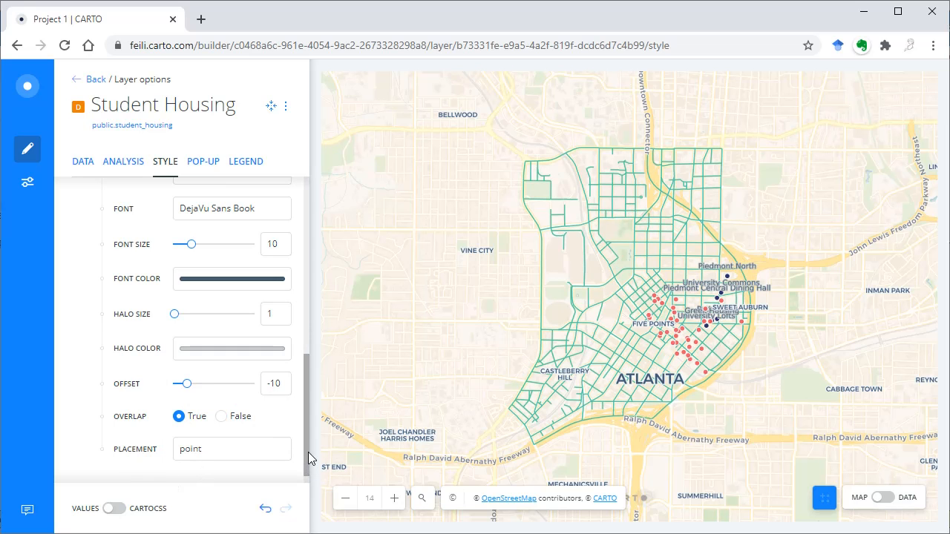
drag(308, 452, 309, 239)
click(93, 83)
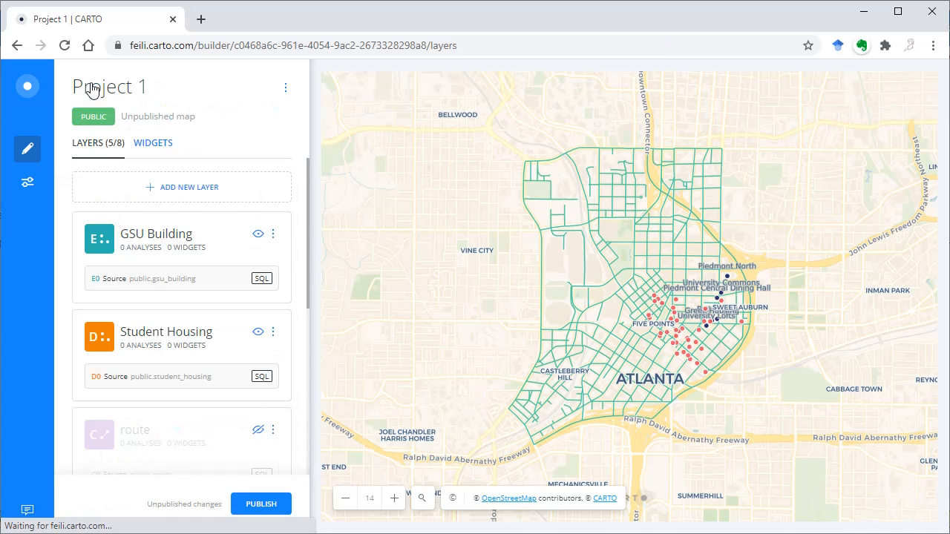
Step: Rename the roads_seg layer as Walkability
scroll(82, 312, down, 2)
scroll(74, 345, down, 2)
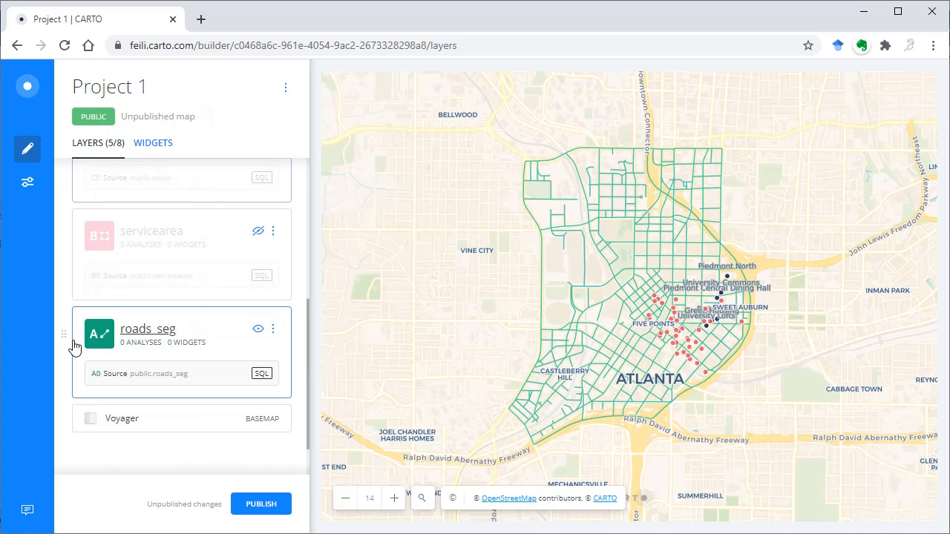
click(272, 328)
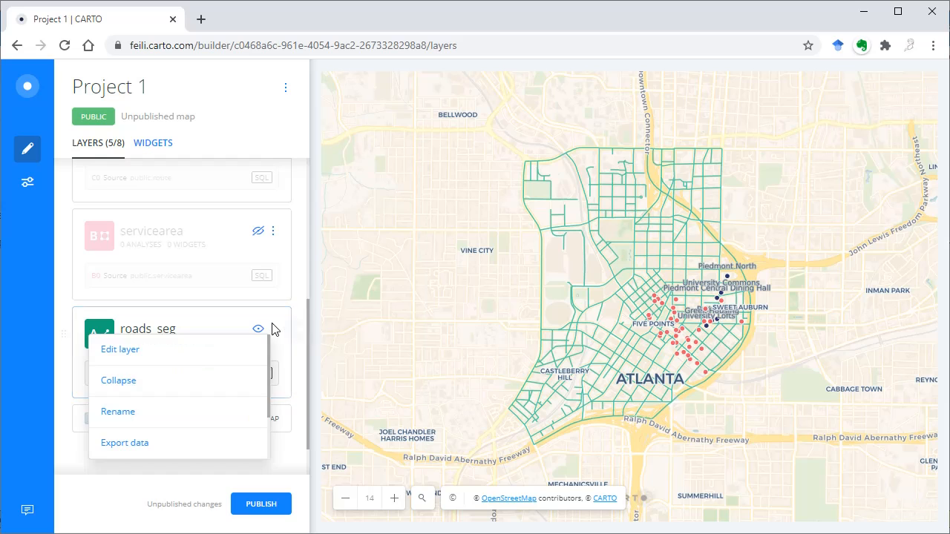
click(115, 412)
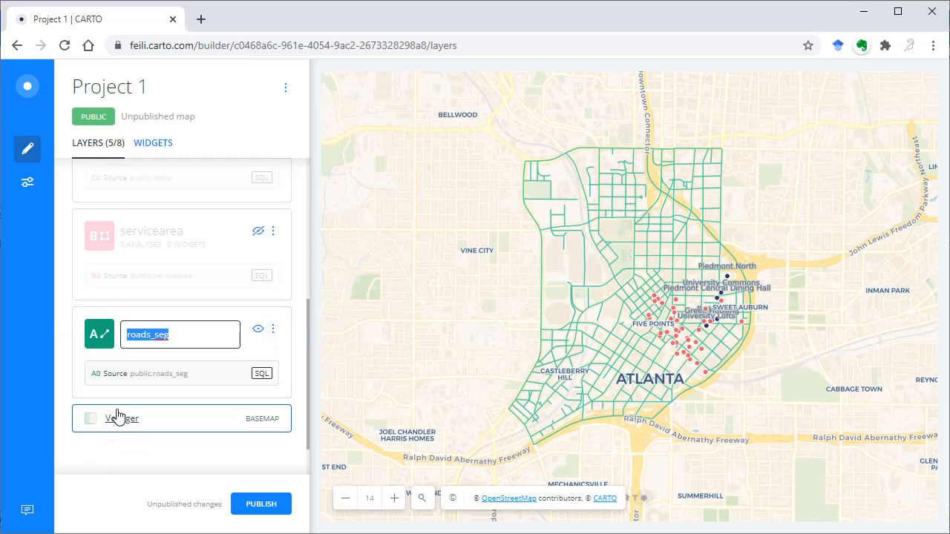
text(Walkability)
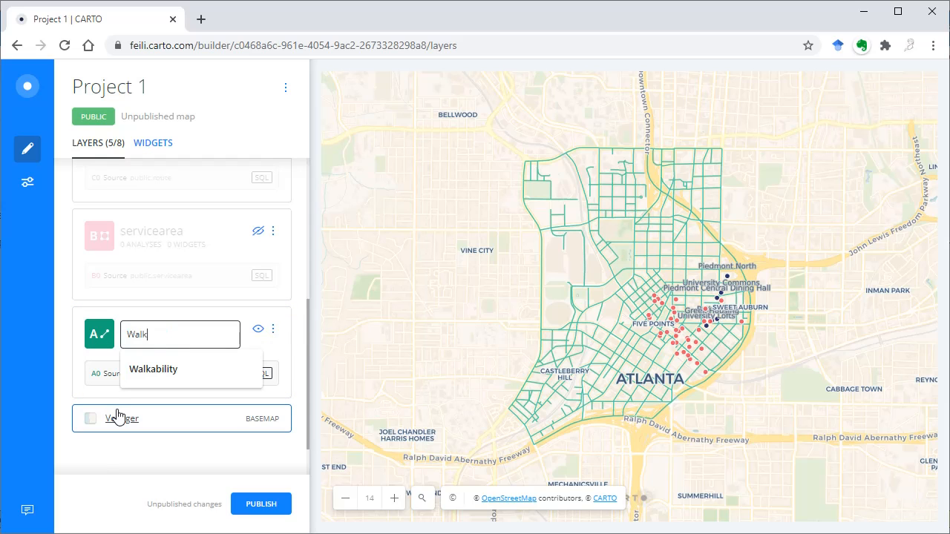
click(147, 365)
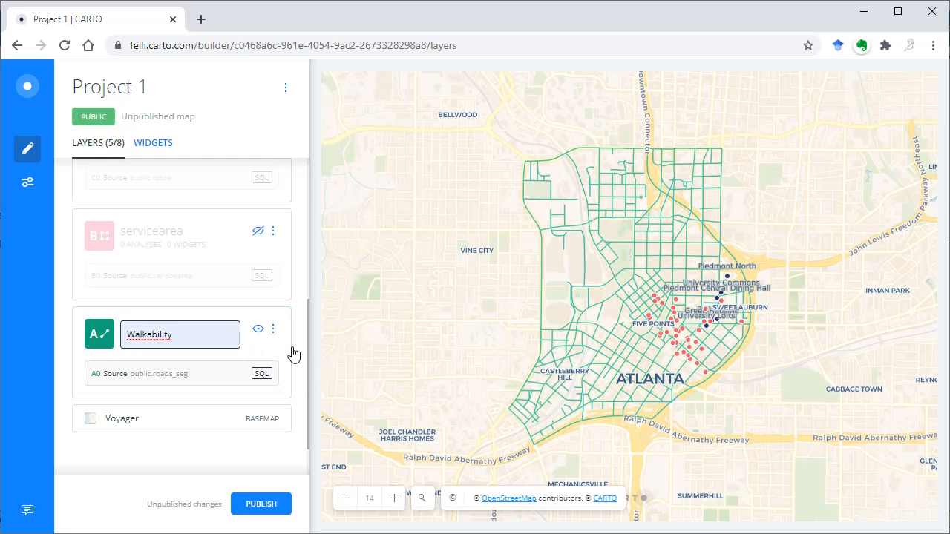
key(Return)
Step: Colour the Walkability layer's lines by the walk_c column using the five-bucket light-to-dark green colour ramp
click(165, 334)
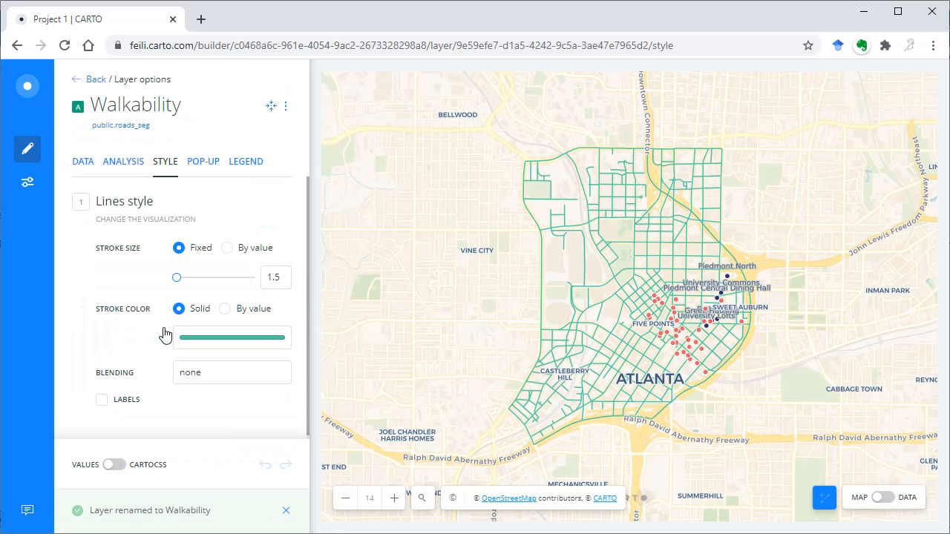
click(242, 314)
scroll(244, 483, down, 5)
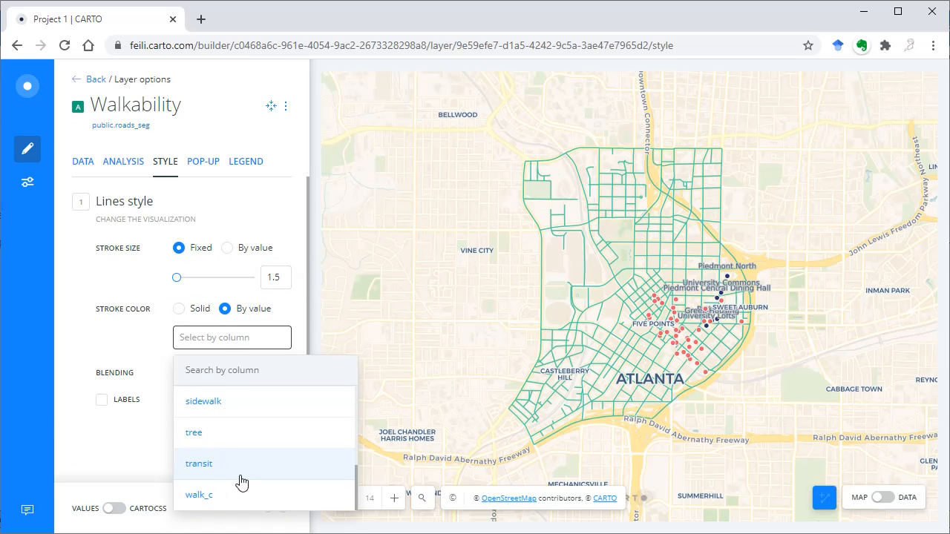
click(201, 495)
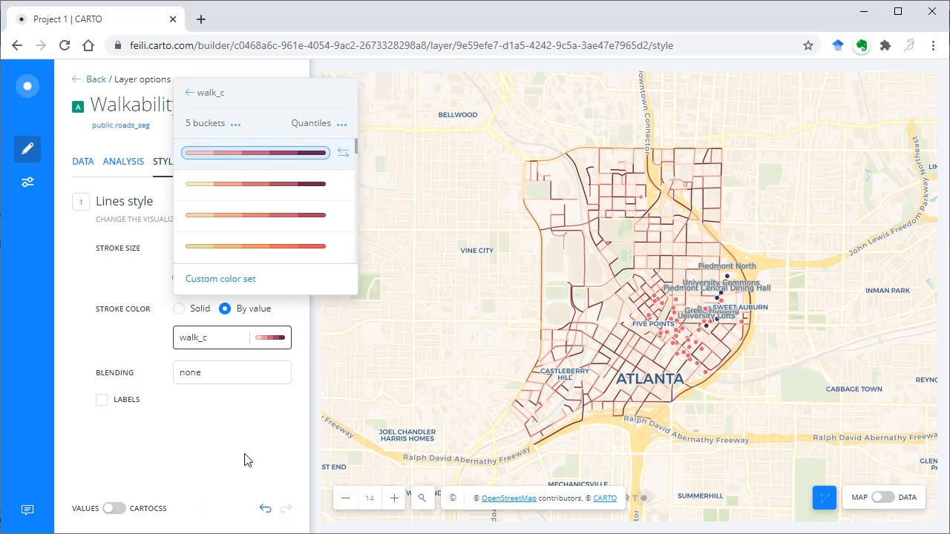
drag(356, 146, 353, 226)
click(287, 196)
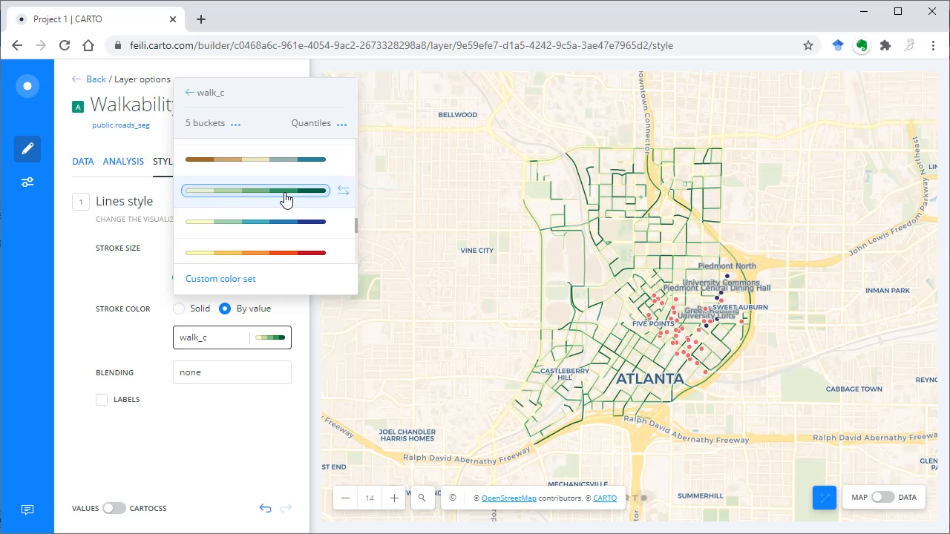
click(77, 346)
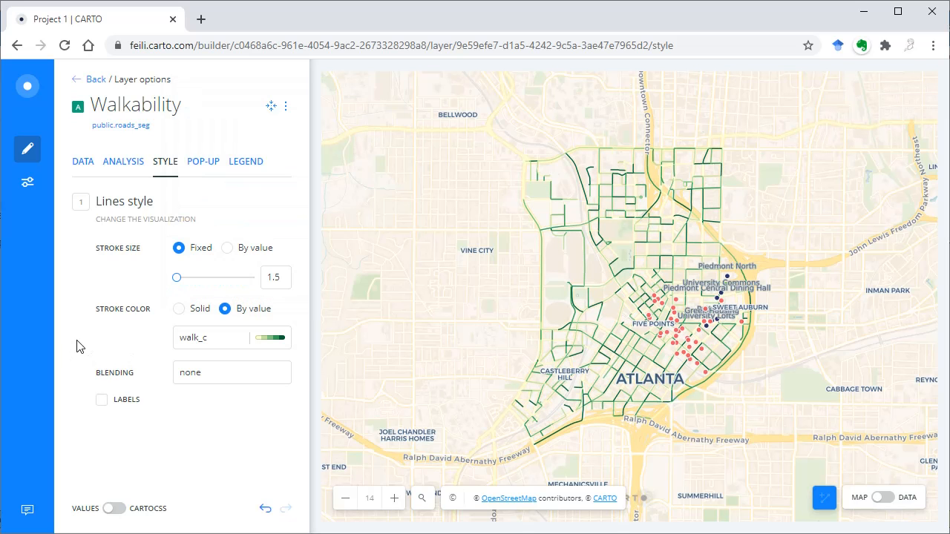
Step: Preview the Custom legend for the Walkability layer, apply the Choropleth legend instead, and return to the layer list
click(248, 166)
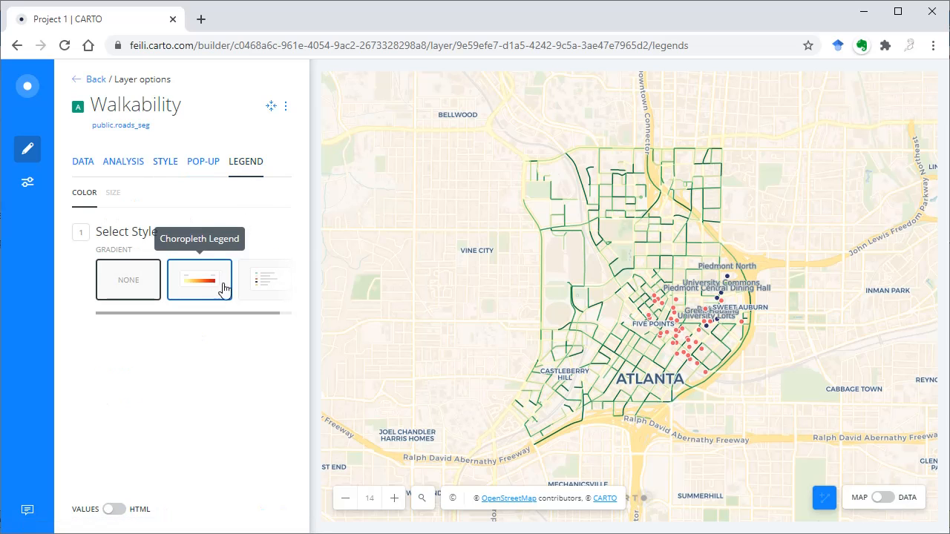
click(256, 294)
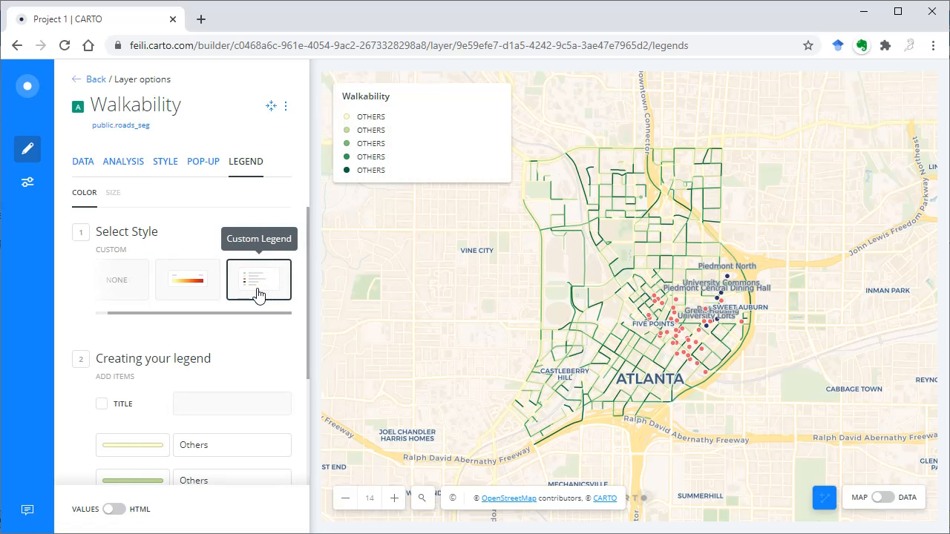
scroll(222, 478, down, 3)
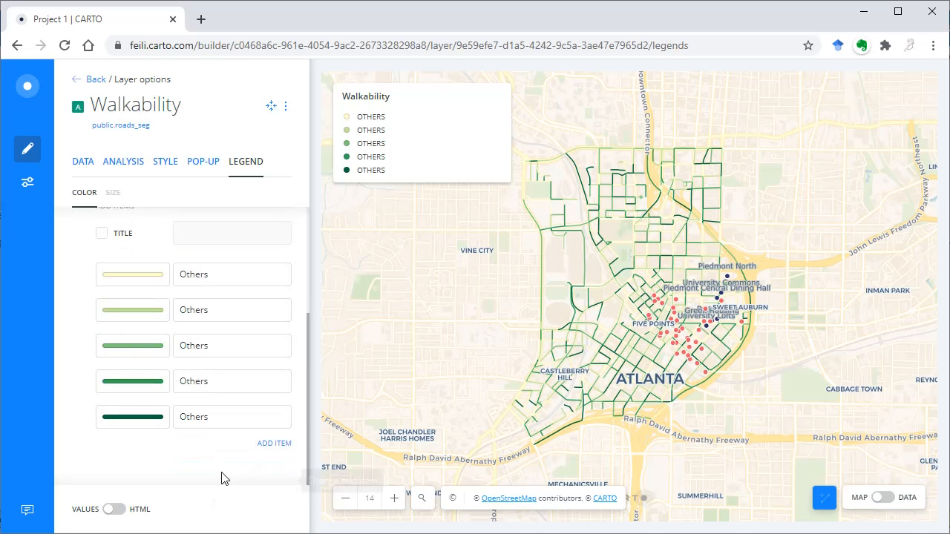
scroll(229, 411, up, 3)
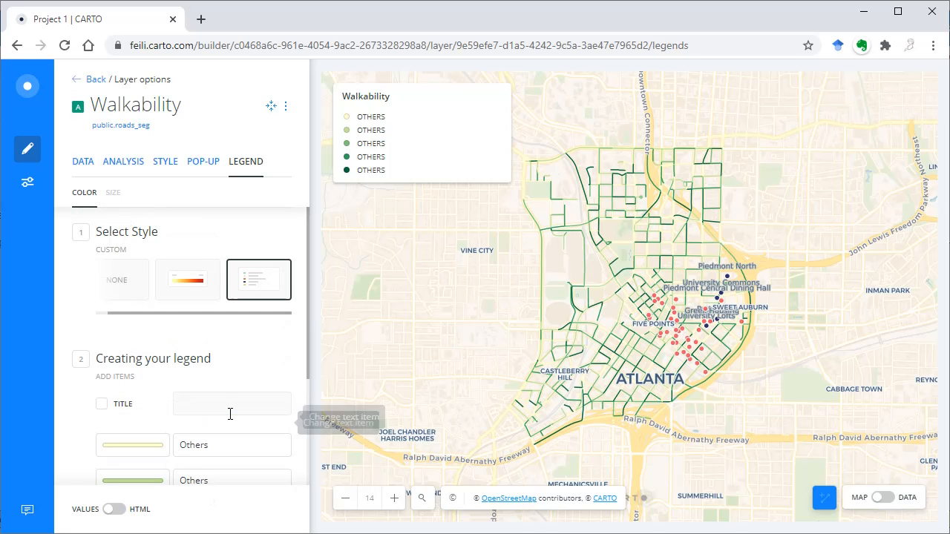
click(187, 286)
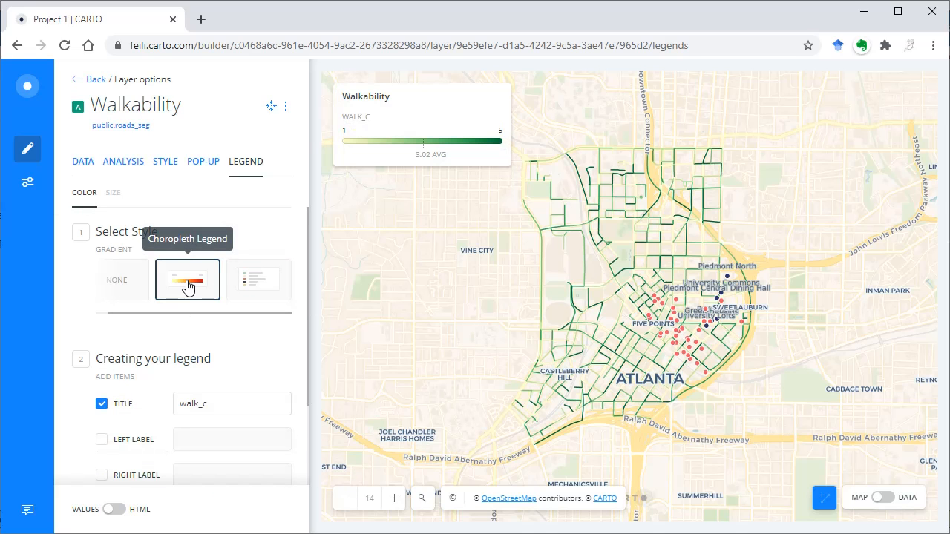
click(83, 82)
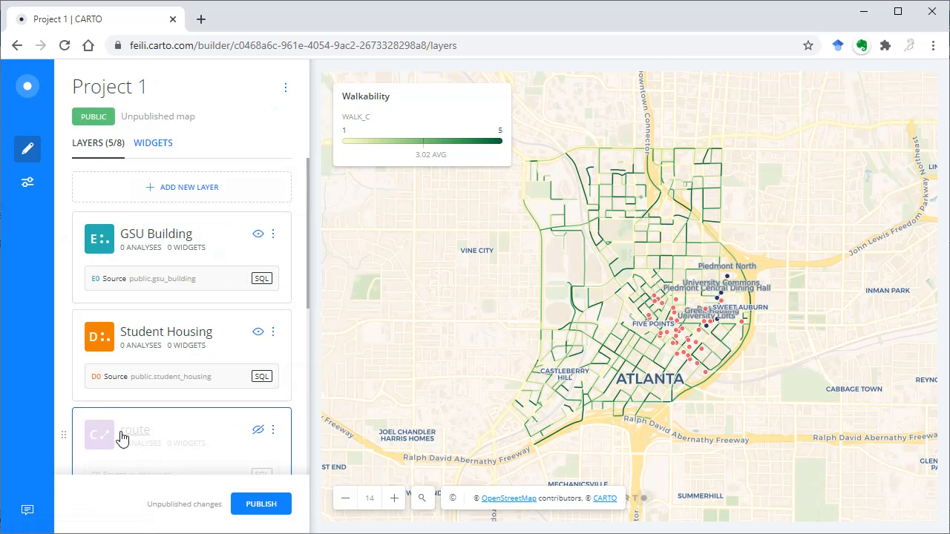
Step: Publish the Project 1 map and reload the page
scroll(92, 410, down, 5)
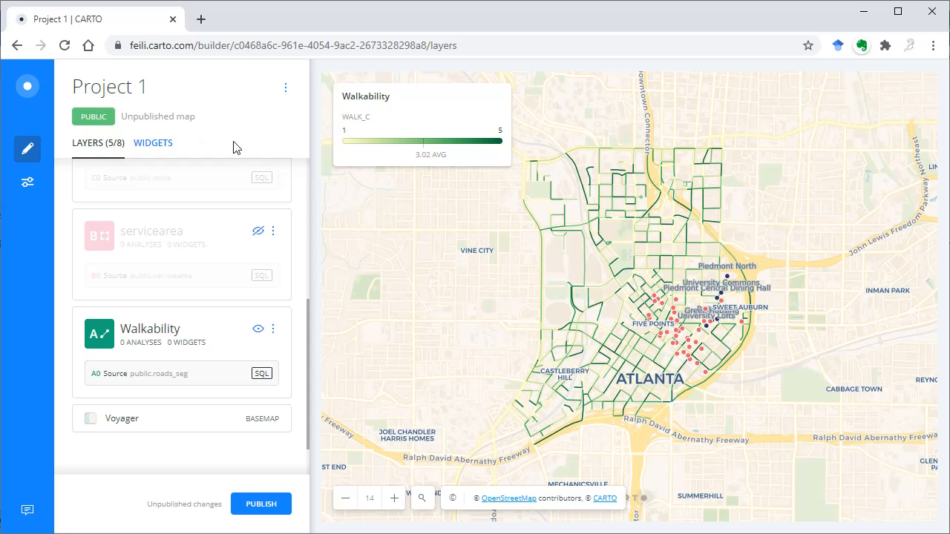
click(261, 505)
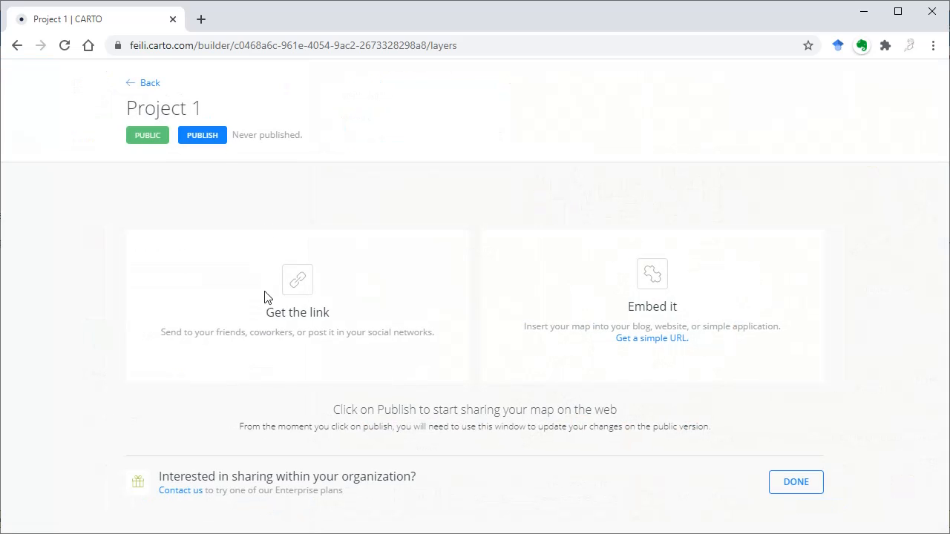
click(210, 140)
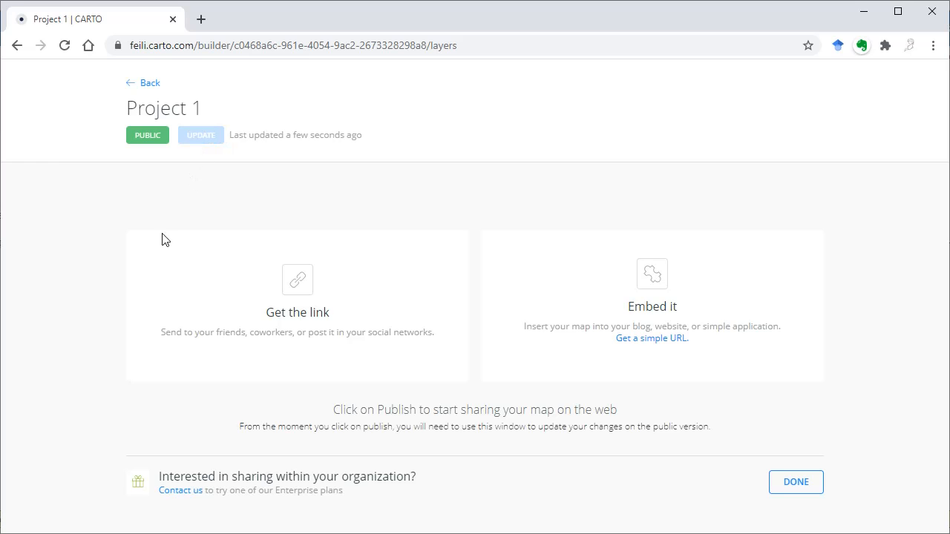
click(69, 49)
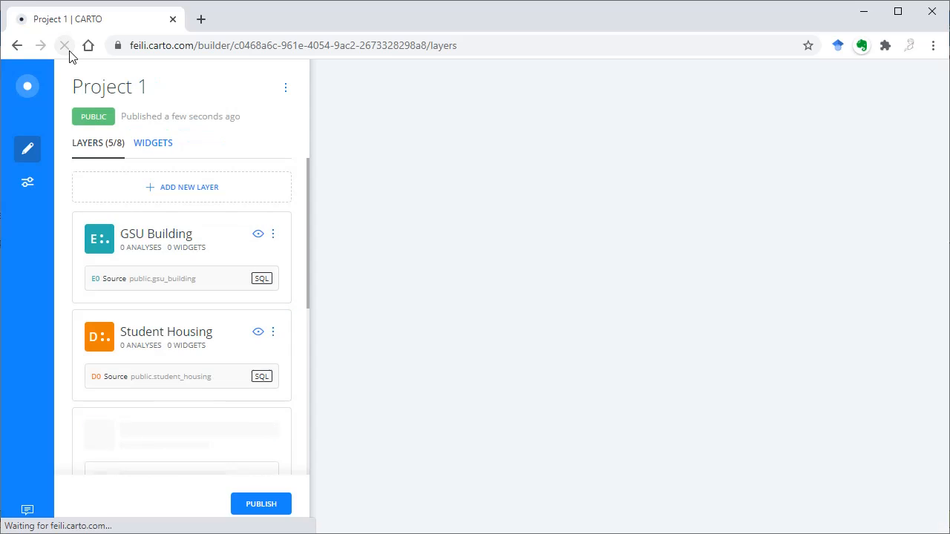
Step: Change the Voyager basemap to the light grey CARTO style beside it and return to the layer list
scroll(302, 388, down, 4)
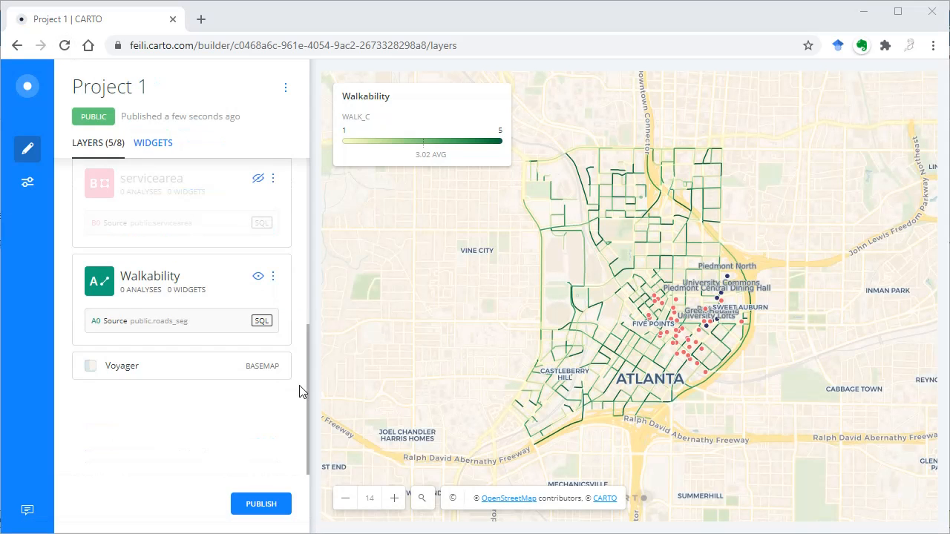
click(258, 375)
click(148, 318)
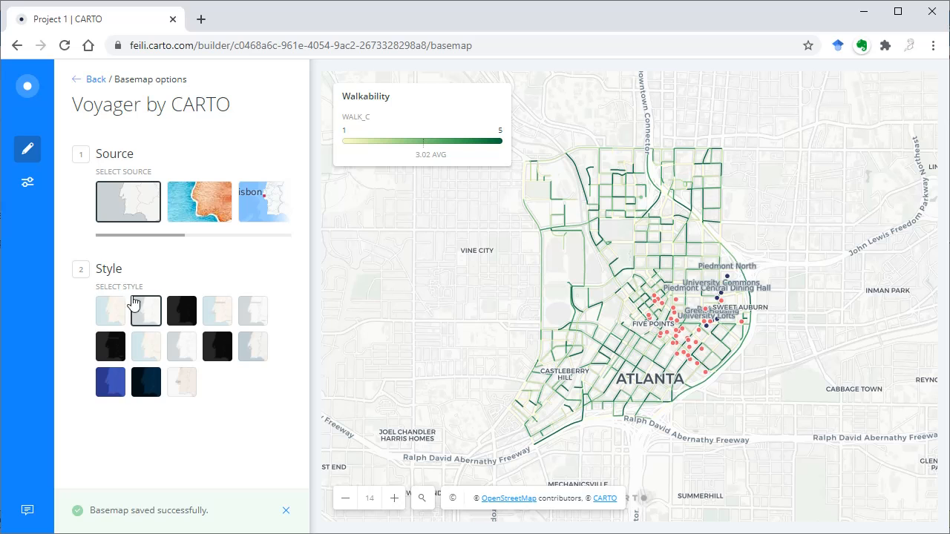
click(96, 80)
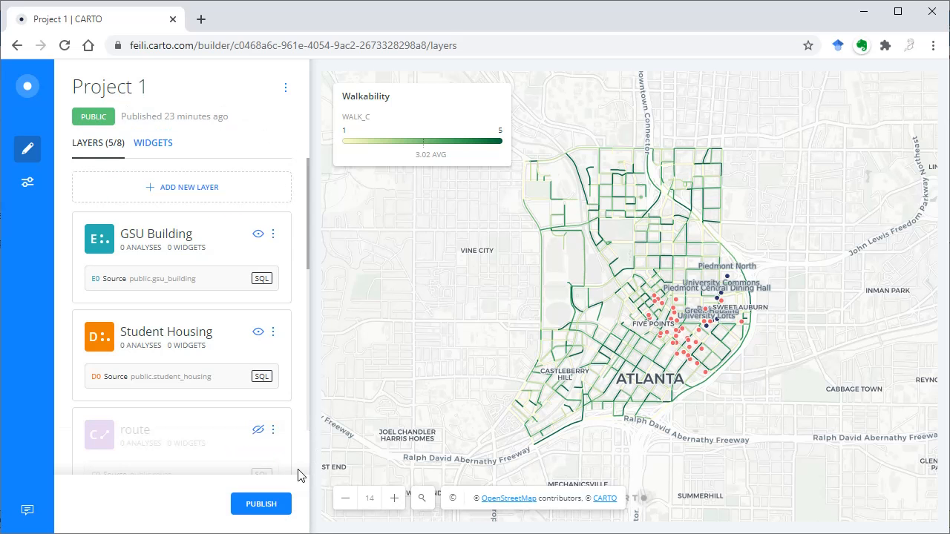
Step: Update the published Project 1 map and open its public share link in a new browser tab
click(276, 506)
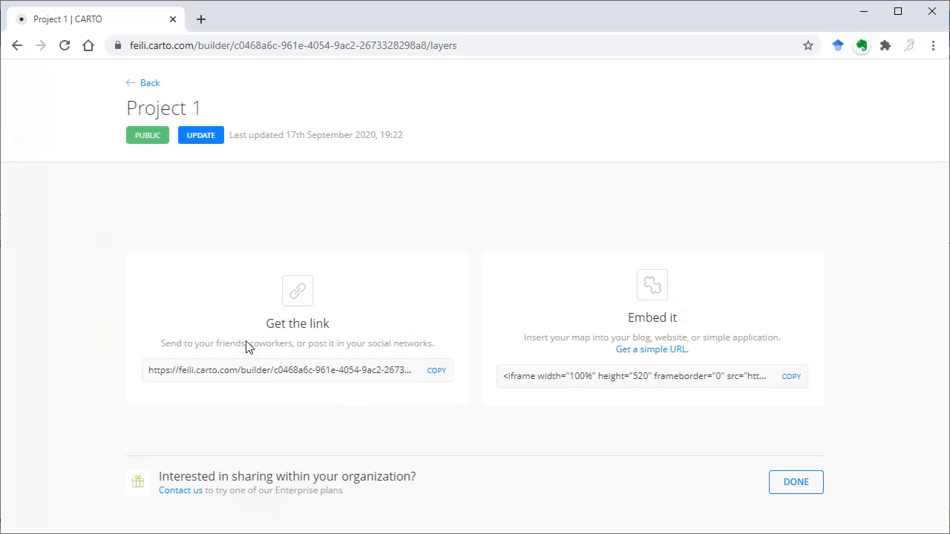
click(206, 148)
click(436, 378)
right_click(377, 371)
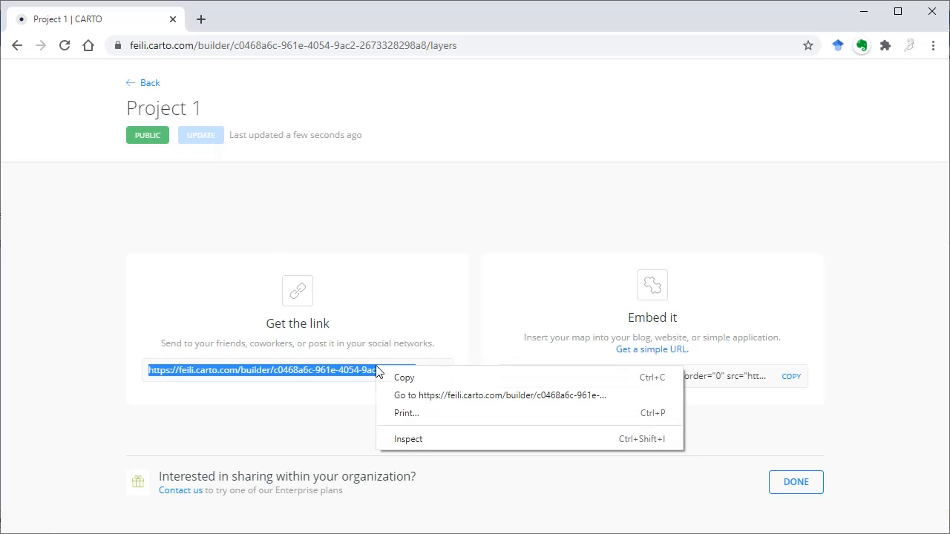
click(402, 395)
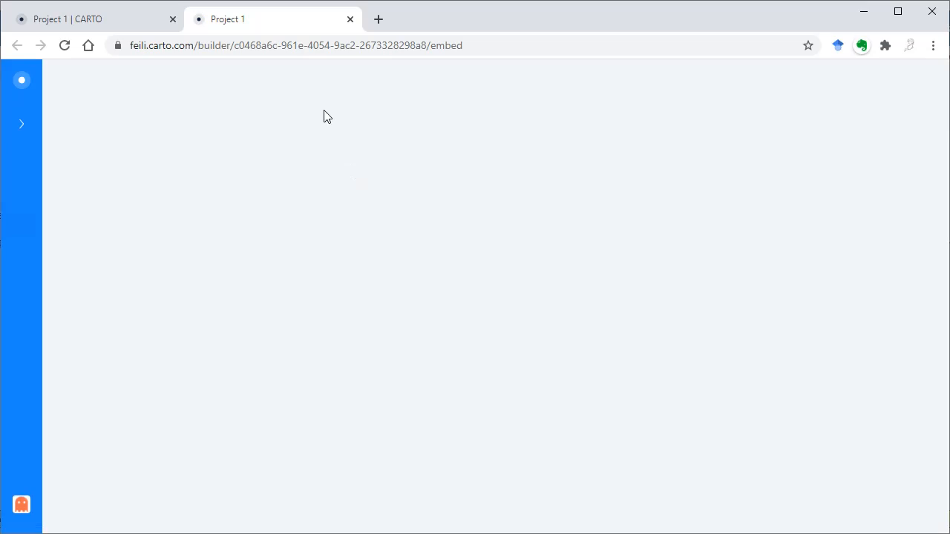